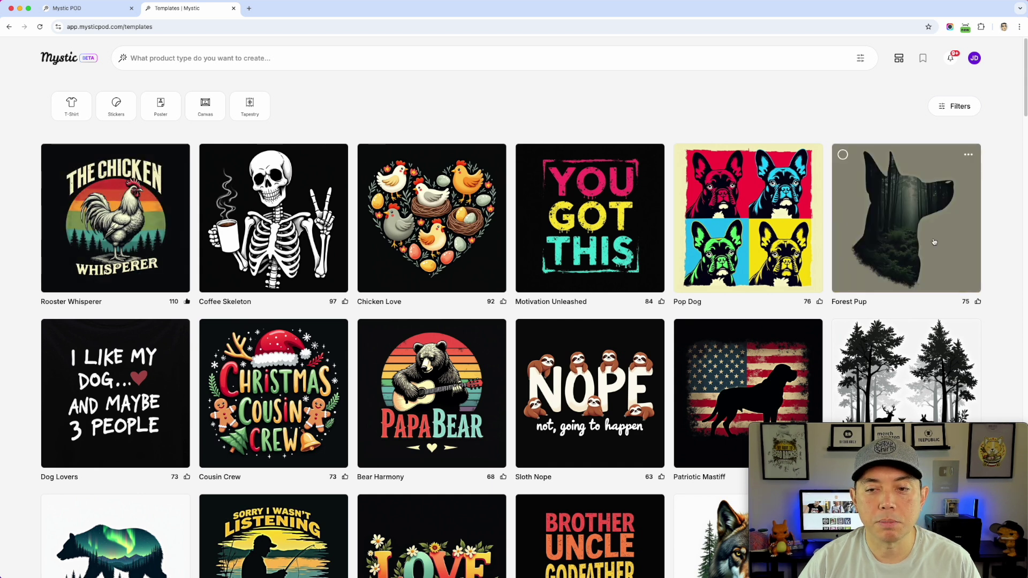
Step: Filter the template gallery to T-Shirt designs in the Retro Vintage style
scroll(572, 269, down, 1)
scroll(571, 269, down, 5)
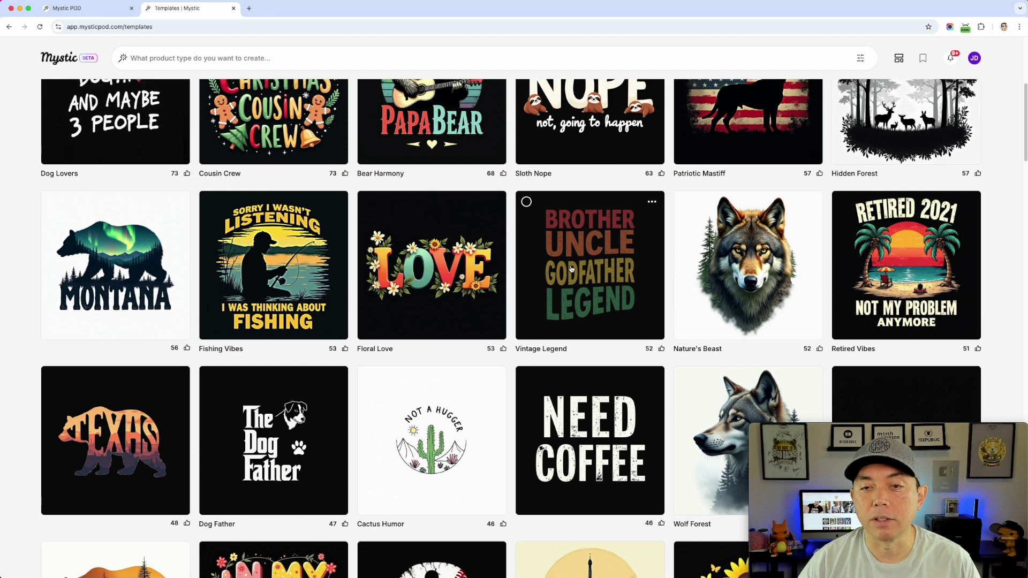
scroll(571, 269, up, 6)
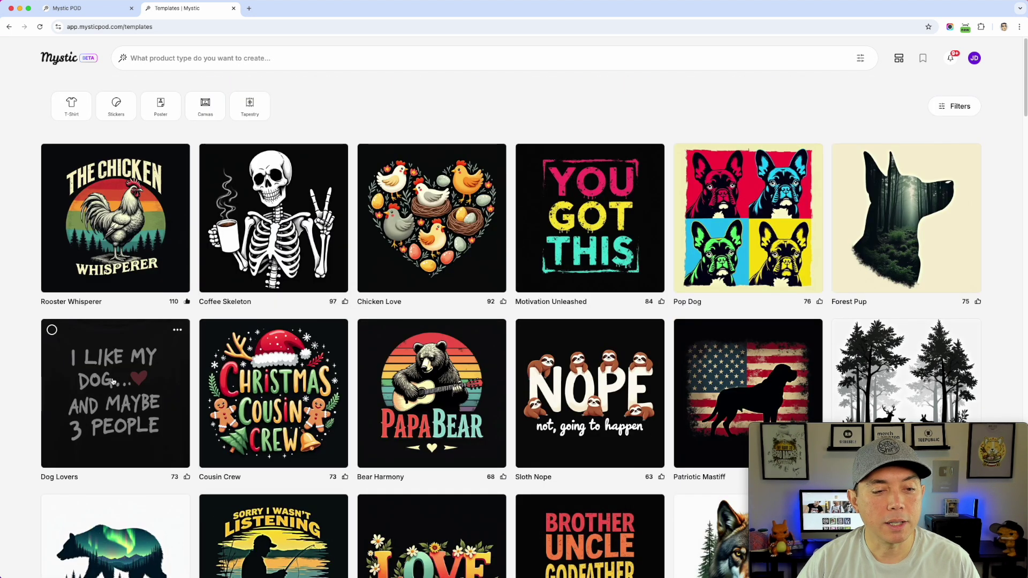
click(80, 110)
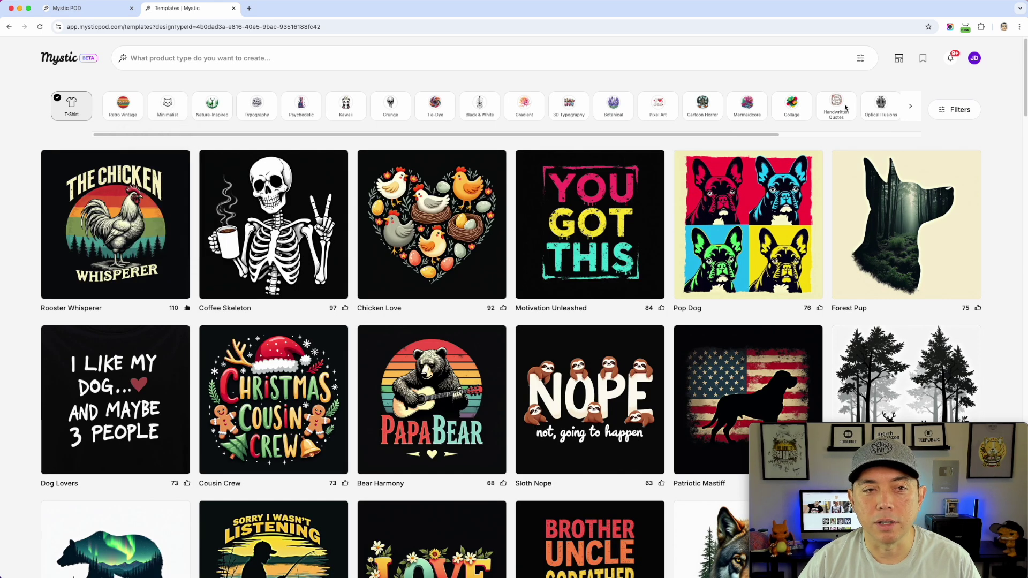
click(123, 113)
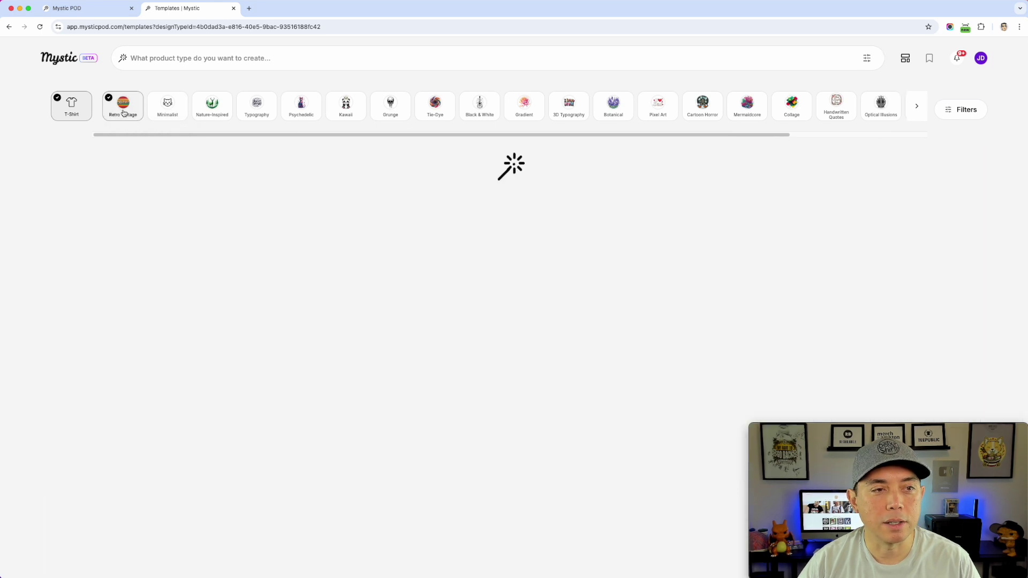
mouse_move(124, 113)
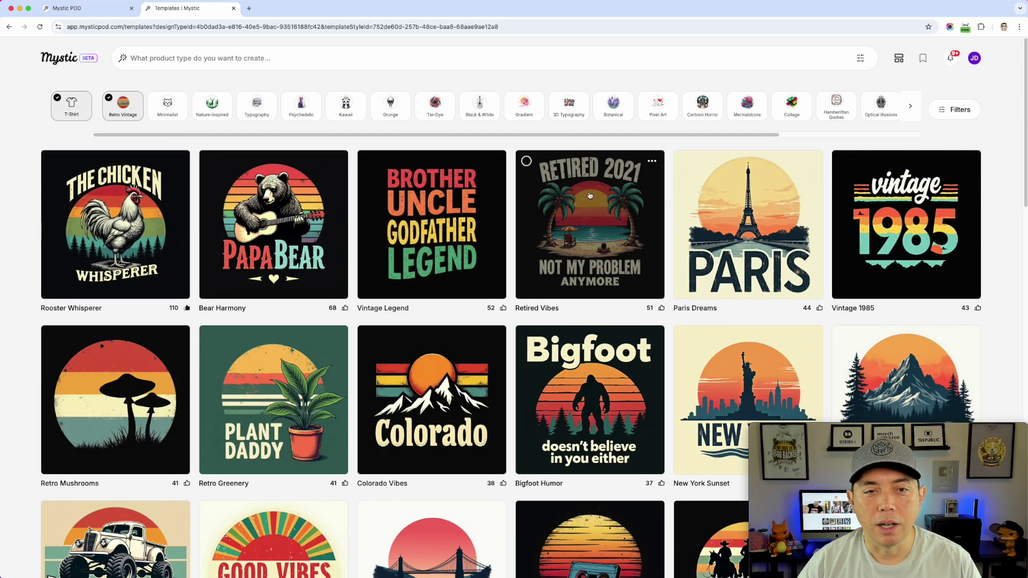
Step: Open the Colorado Vibes template from the retro designs and start a remix of it
scroll(999, 300, down, 2)
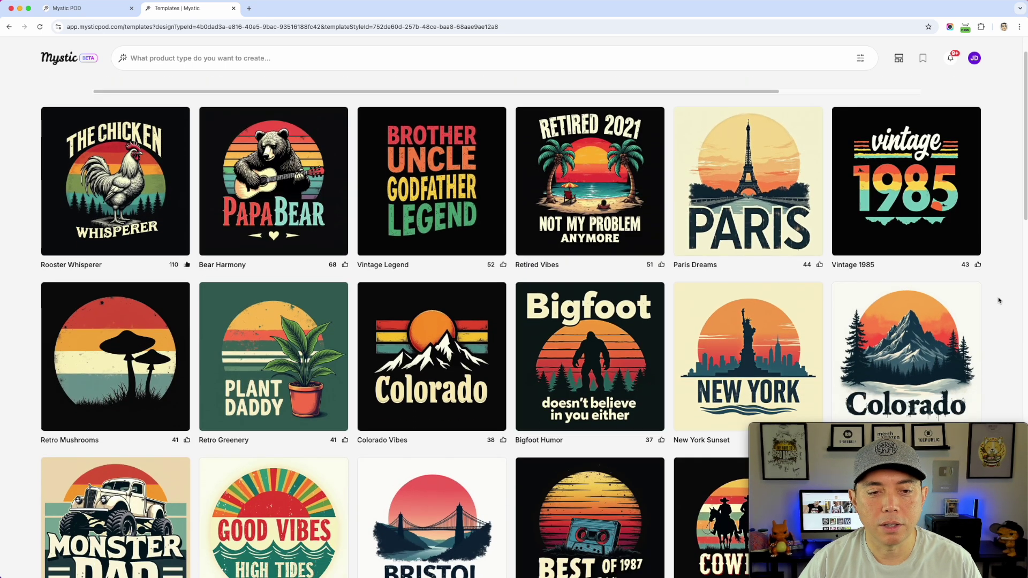
scroll(999, 300, down, 3)
scroll(998, 301, up, 4)
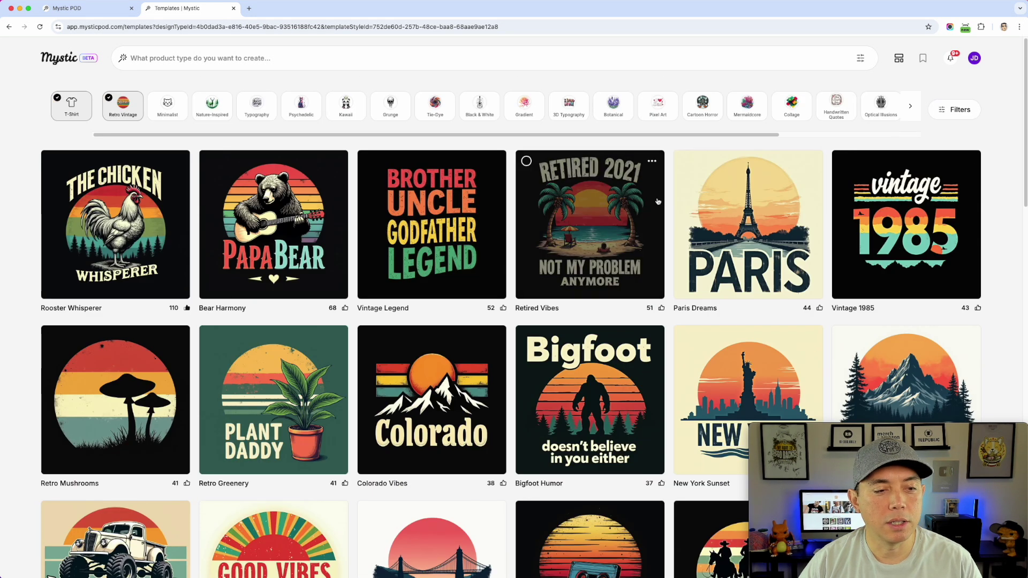
click(438, 356)
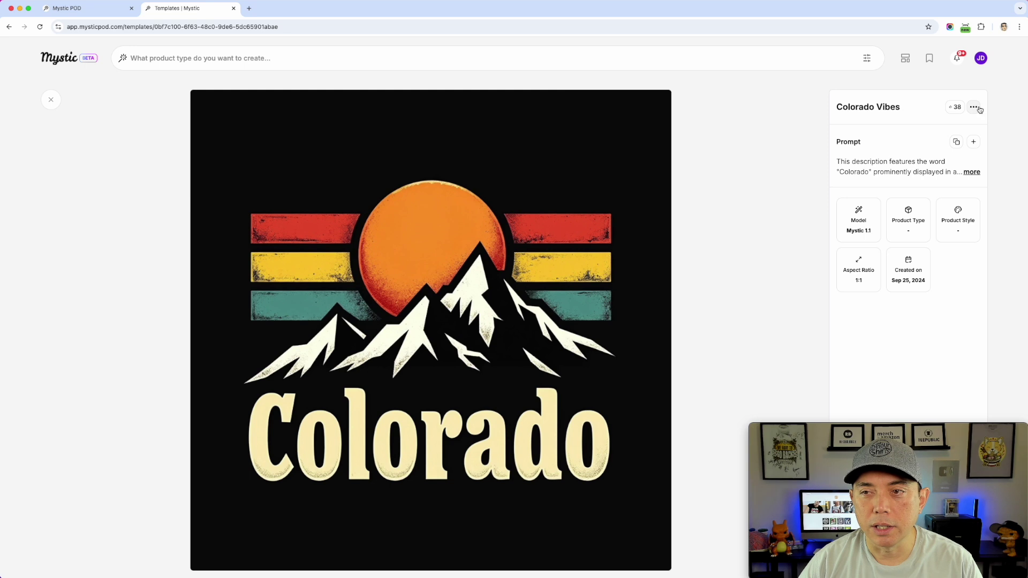
click(974, 107)
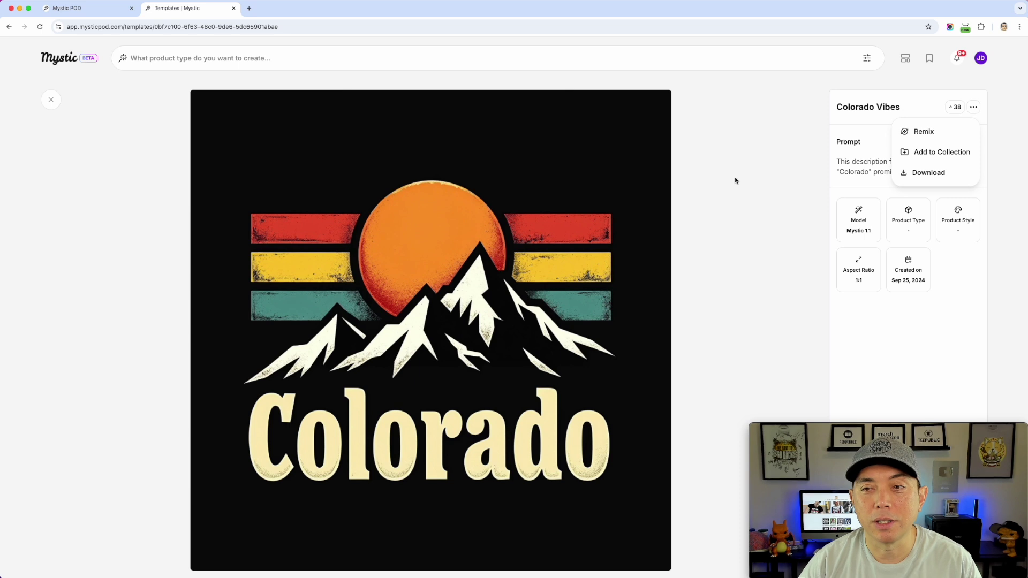
click(927, 135)
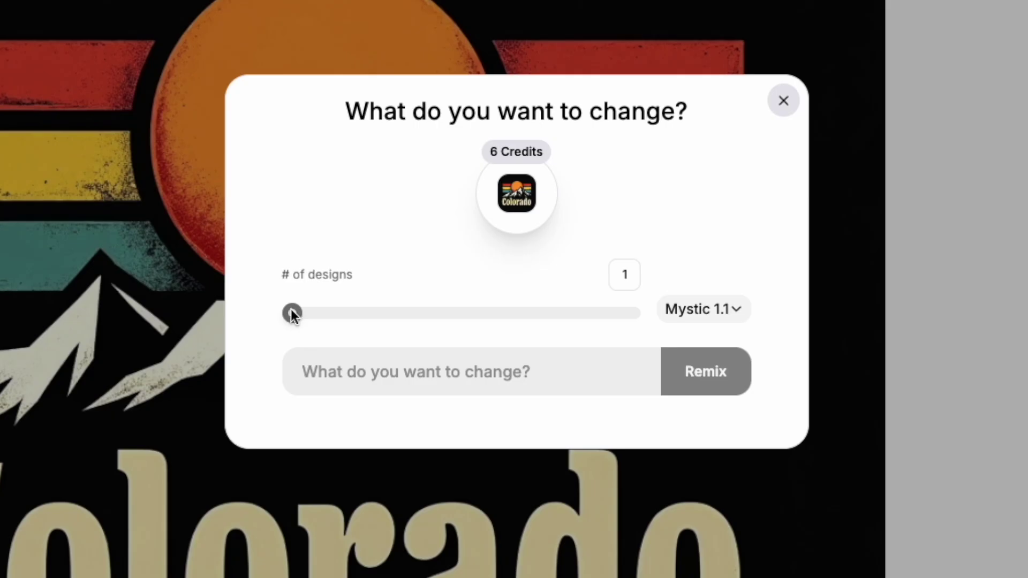
Step: Set the remix to 8 designs and request "I want a black background and change out the state for different states in the USA"
click(290, 311)
drag(288, 316, 734, 305)
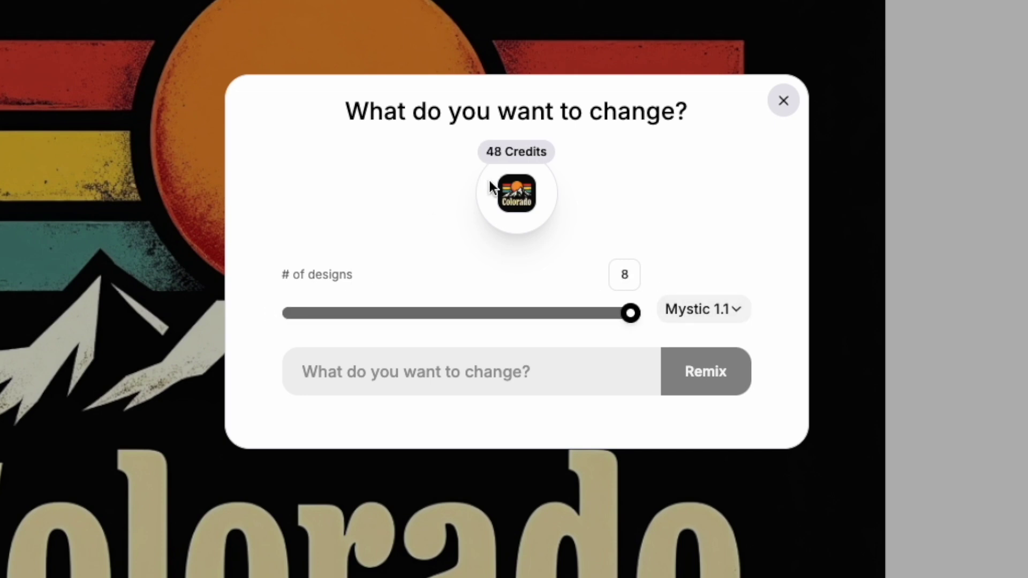
click(356, 367)
text(I want a black)
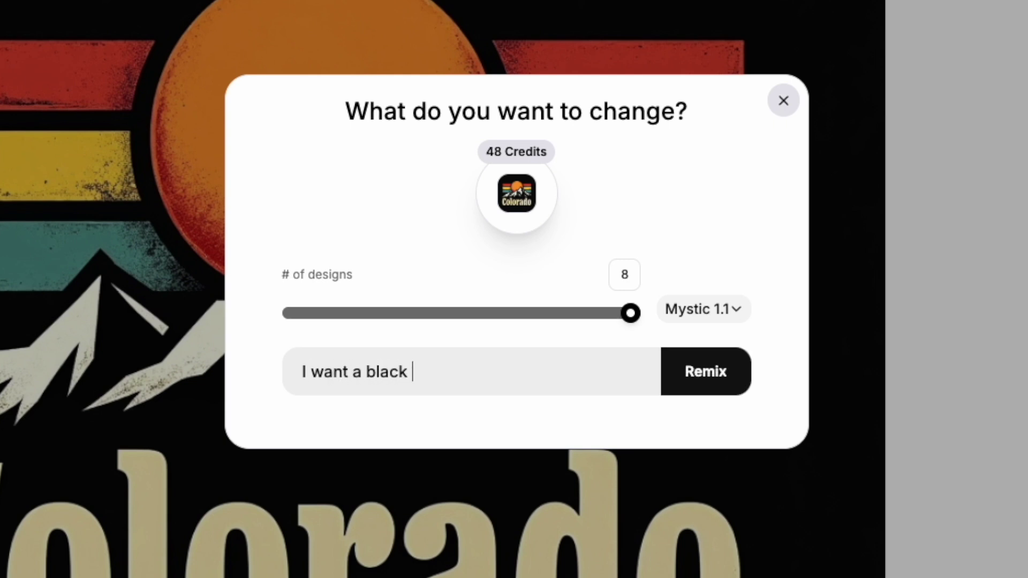
text( background  and c)
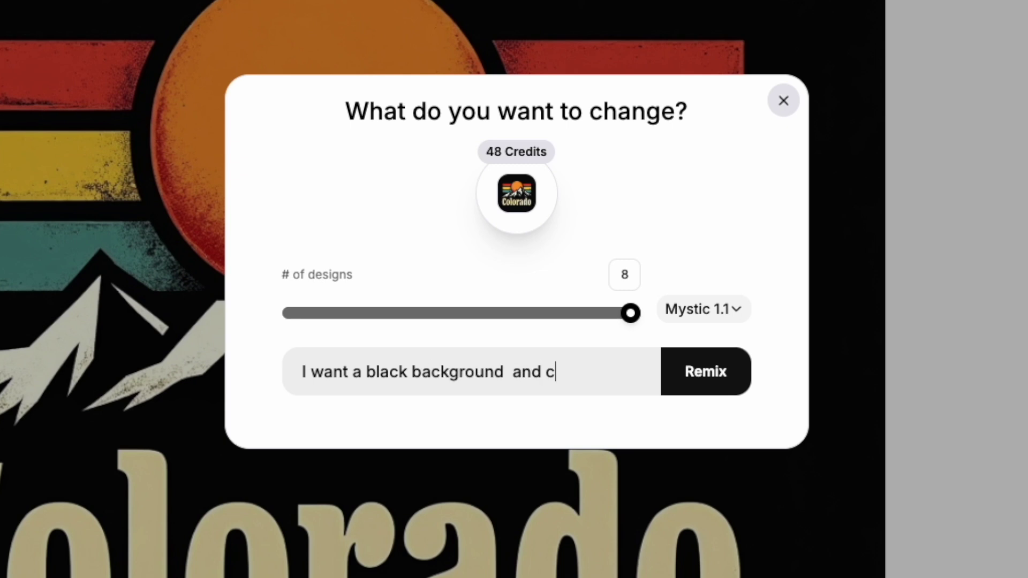
text(hange out the)
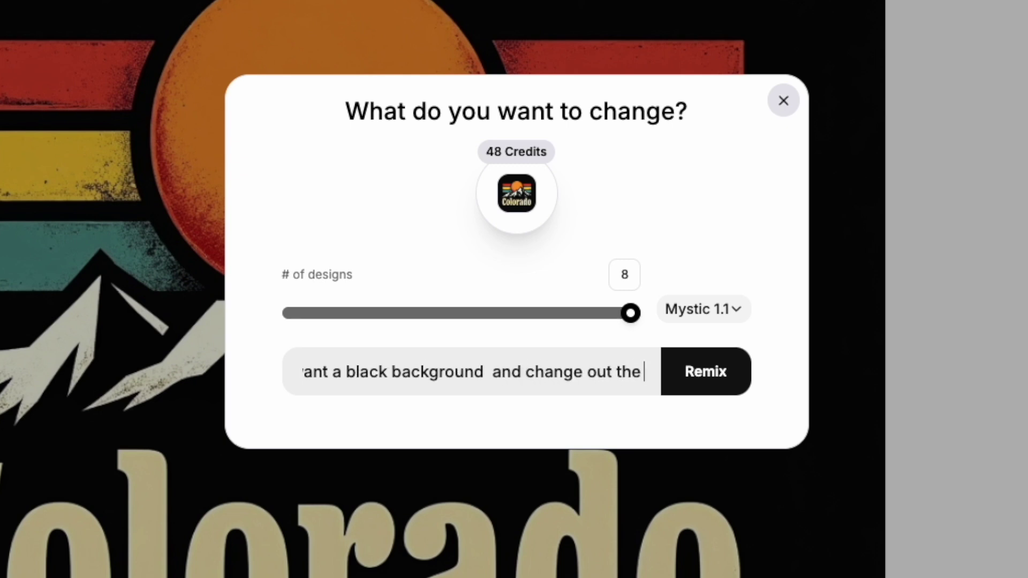
text( state)
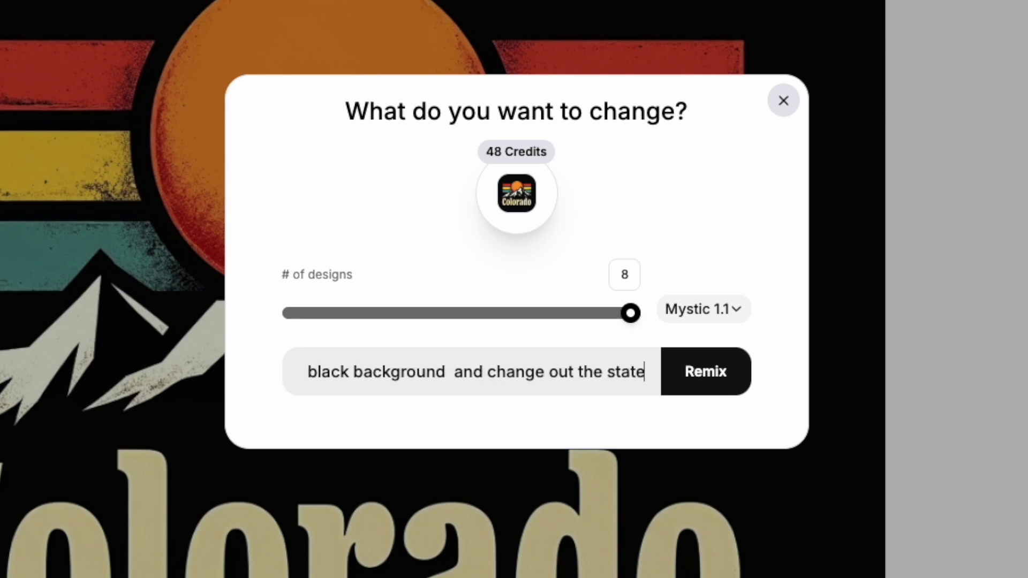
text( for differe)
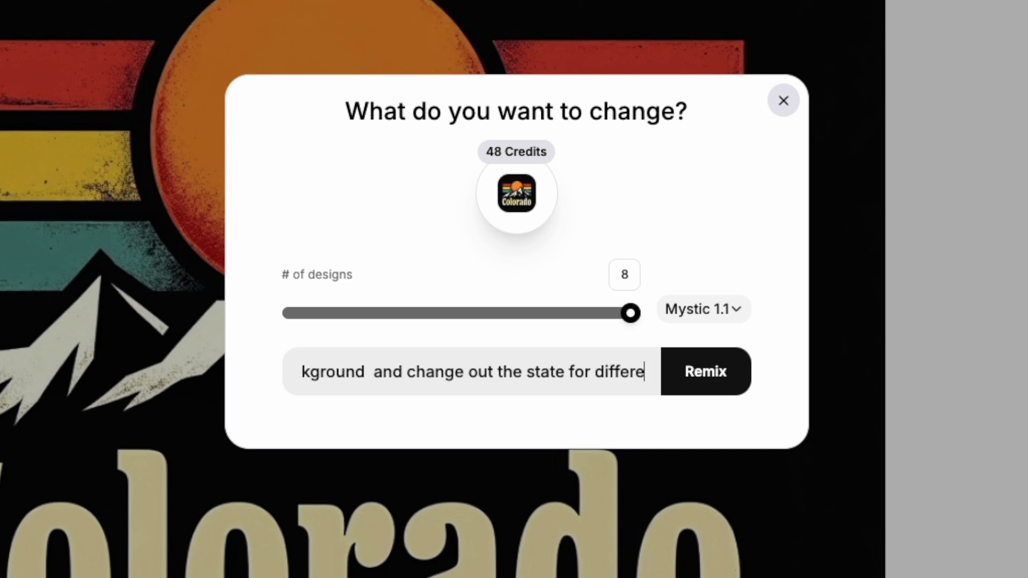
text(nt states in the US)
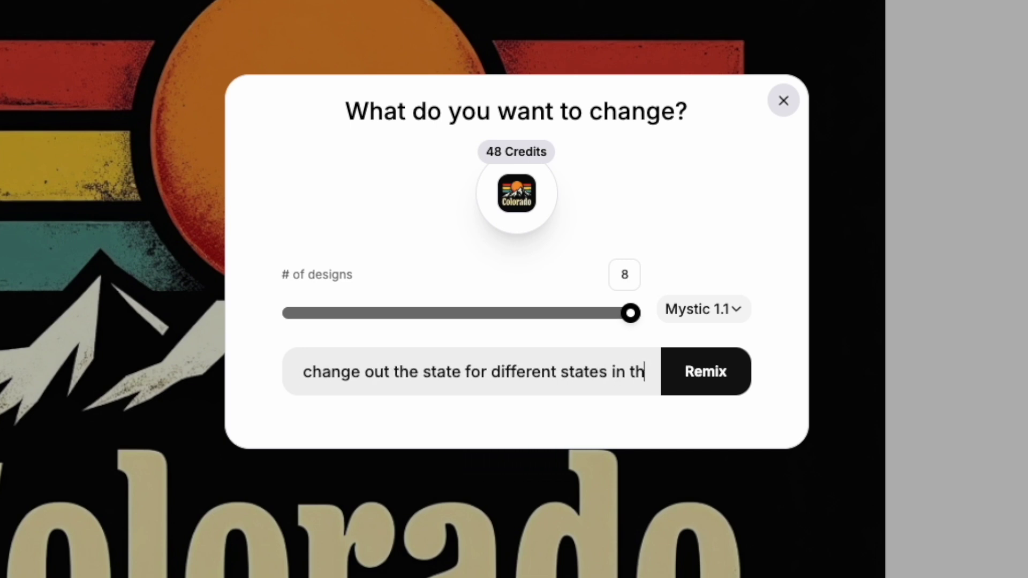
text(A)
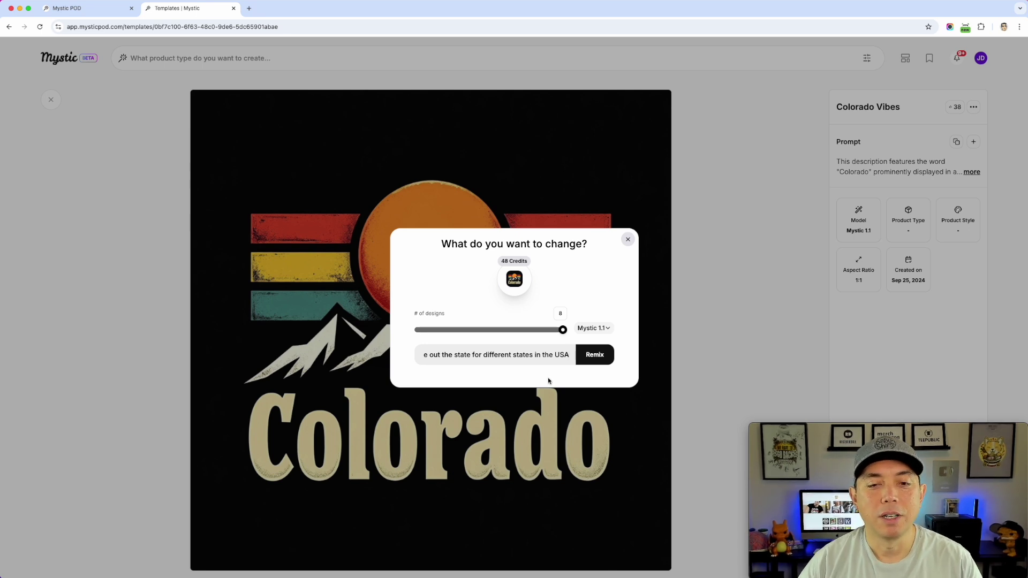
Step: Insert "near the rocky mountains" after "different states" in the change request and generate the remix
click(533, 354)
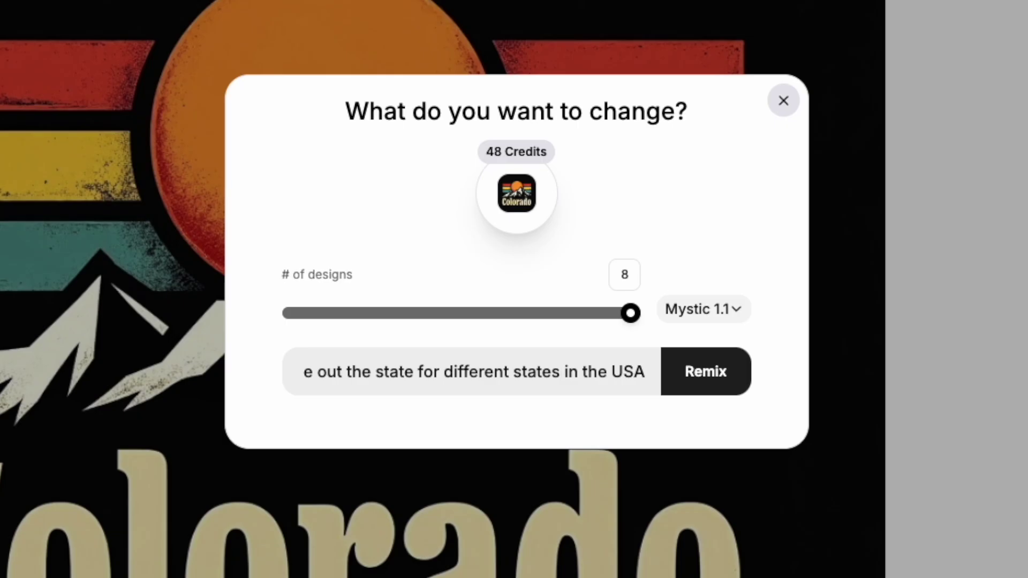
text(near)
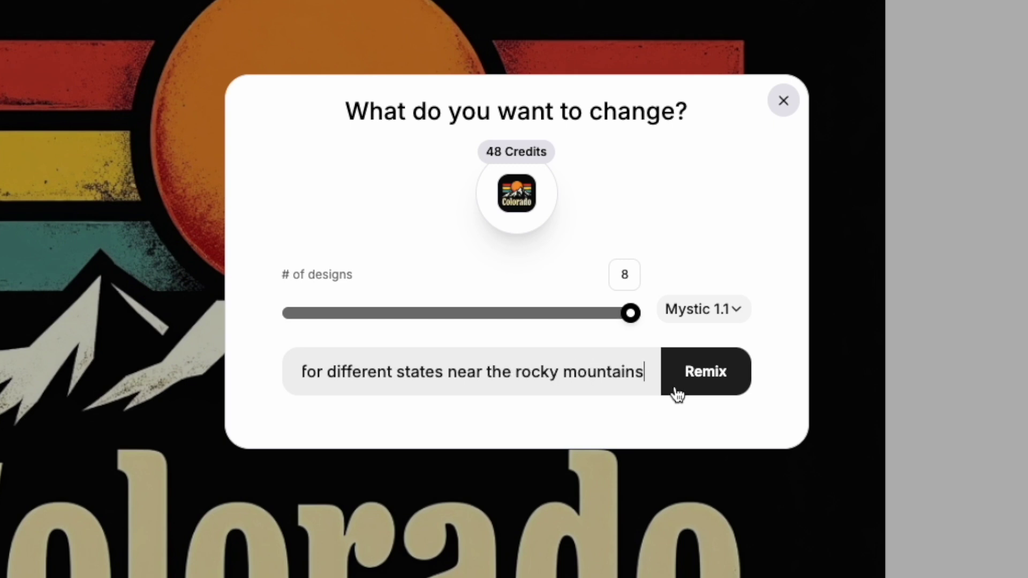
drag(532, 372, 673, 384)
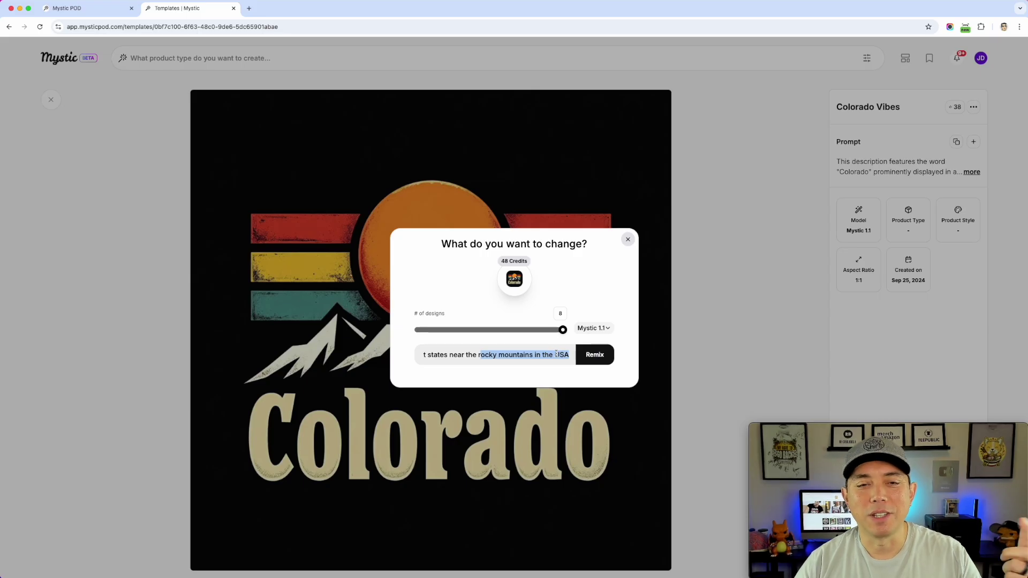
click(599, 357)
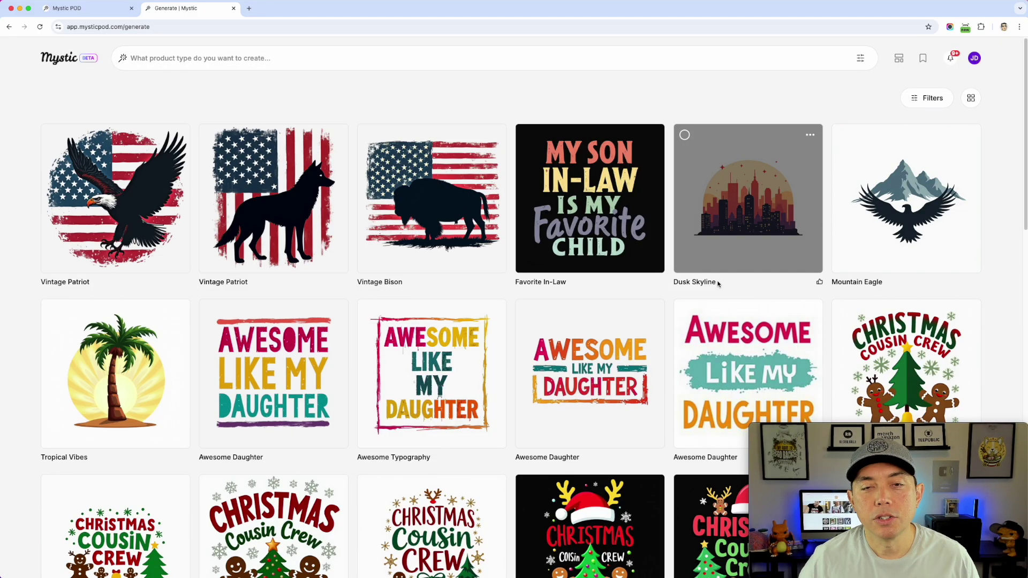
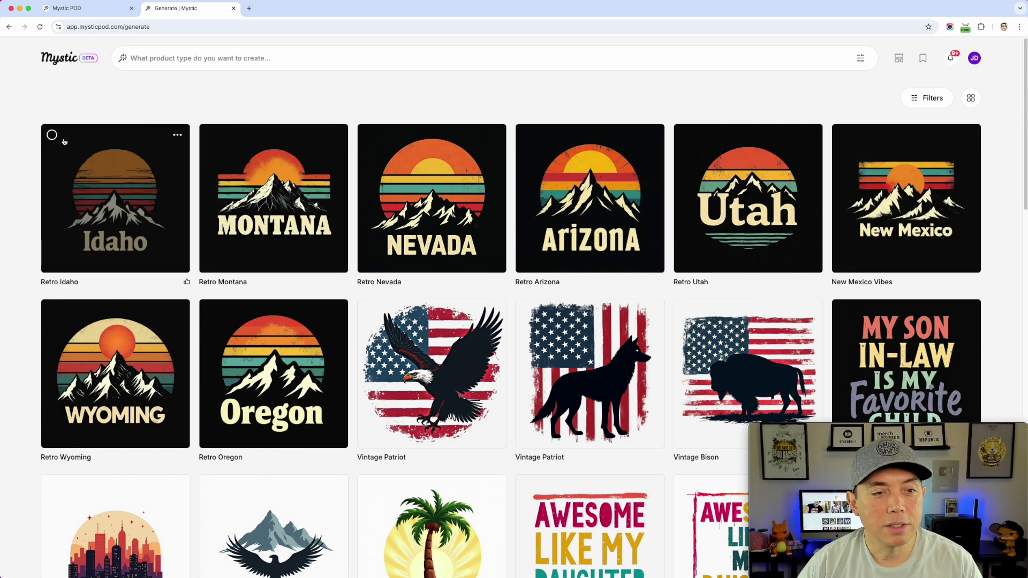
Step: Select the Idaho, Montana, Nevada, Arizona, Utah, New Mexico, Wyoming and Oregon designs
click(52, 135)
click(210, 135)
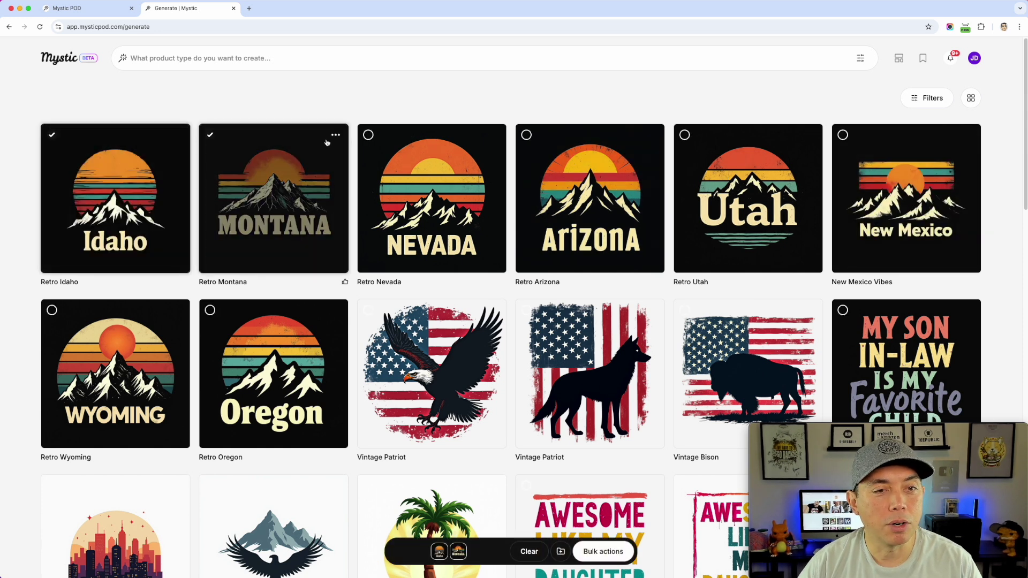
click(368, 135)
click(526, 135)
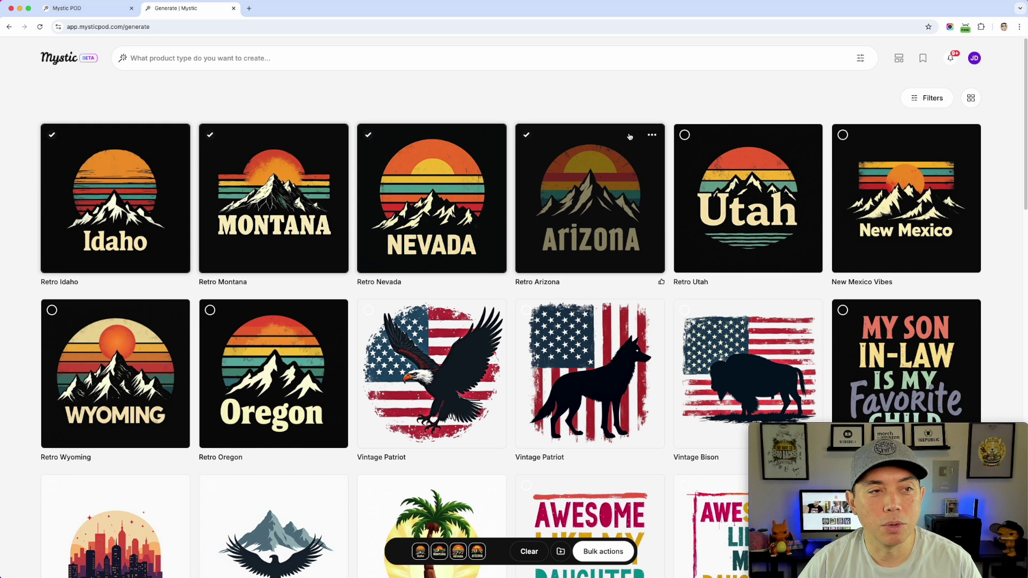
click(684, 135)
click(842, 135)
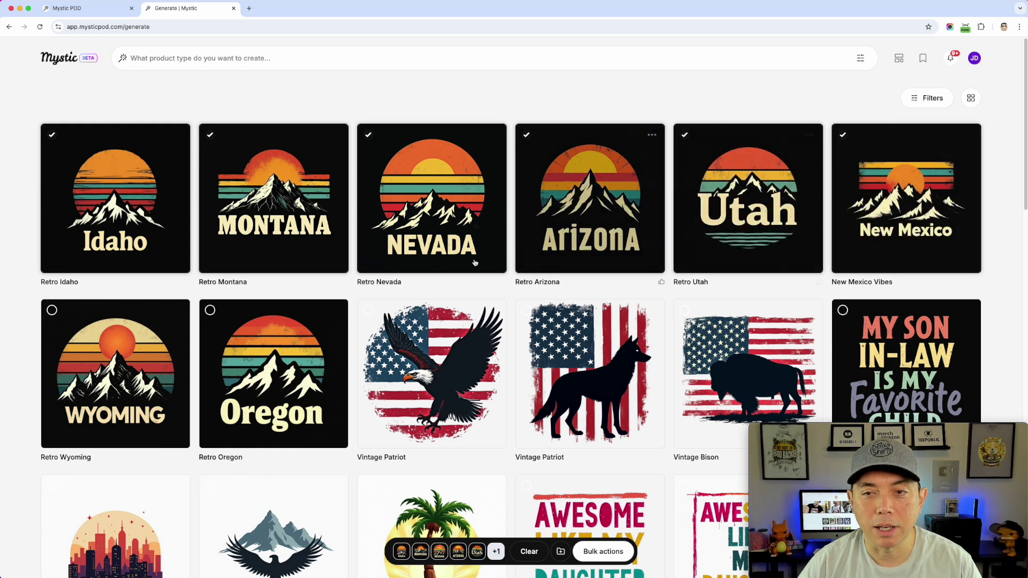
click(52, 310)
click(210, 309)
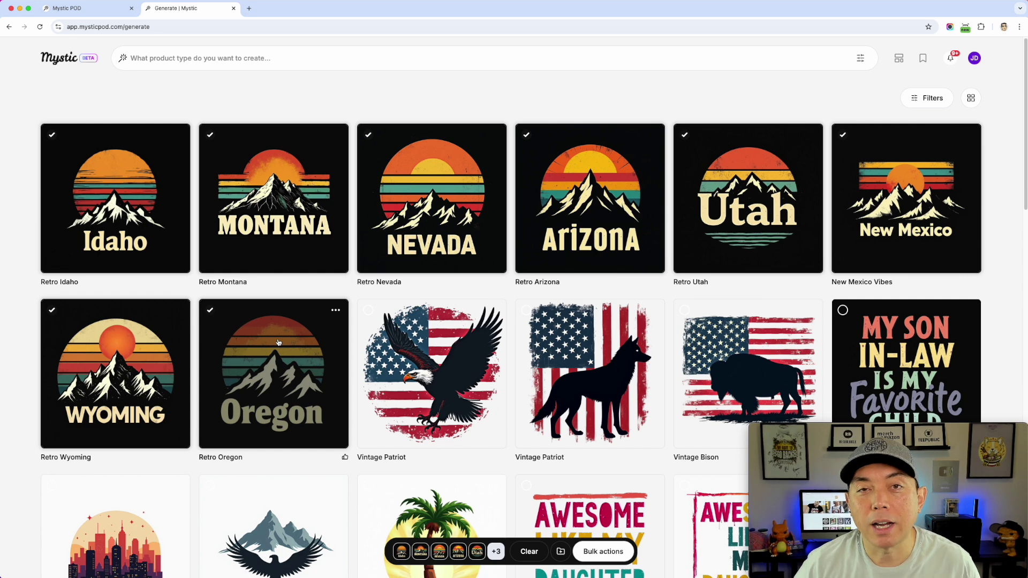
Step: Remove the background from all eight selected state designs in bulk
right_click(547, 349)
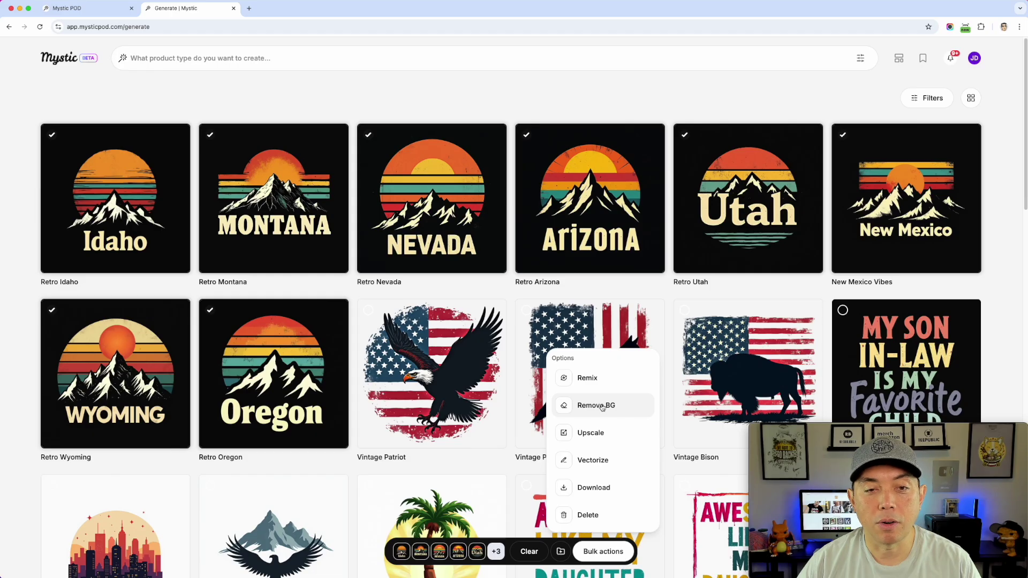
click(600, 407)
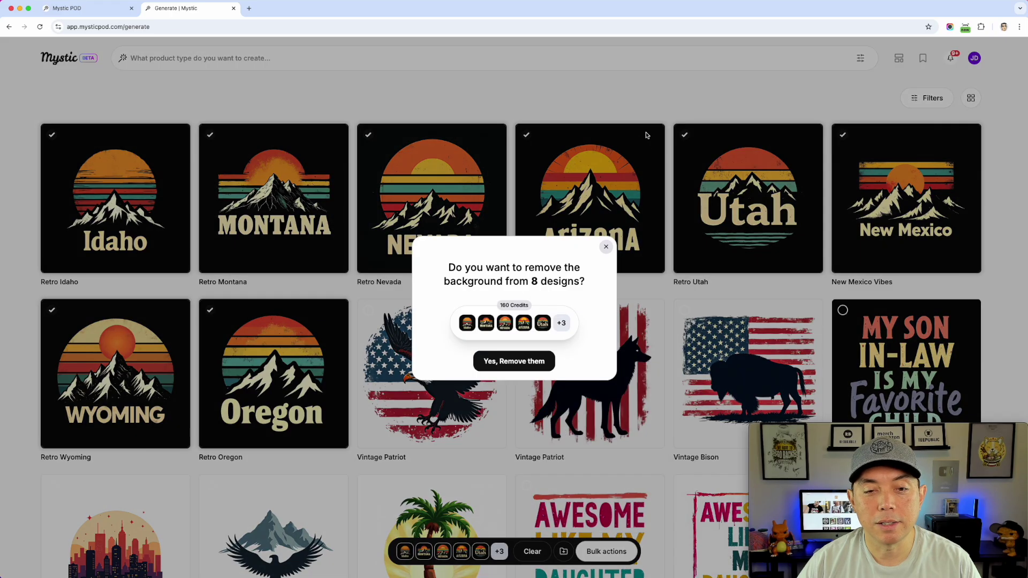
click(518, 367)
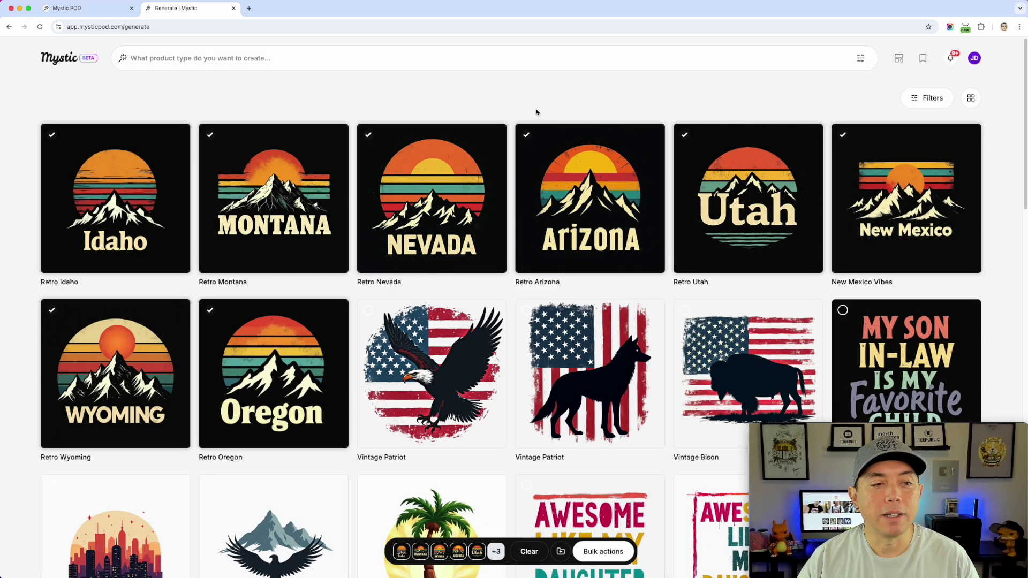
mouse_move(648, 159)
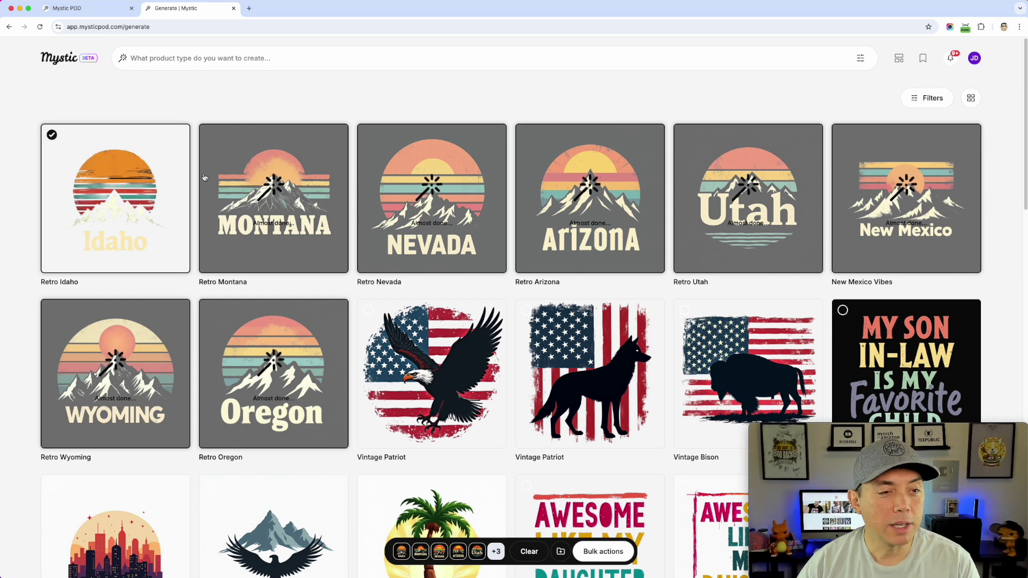
mouse_move(152, 206)
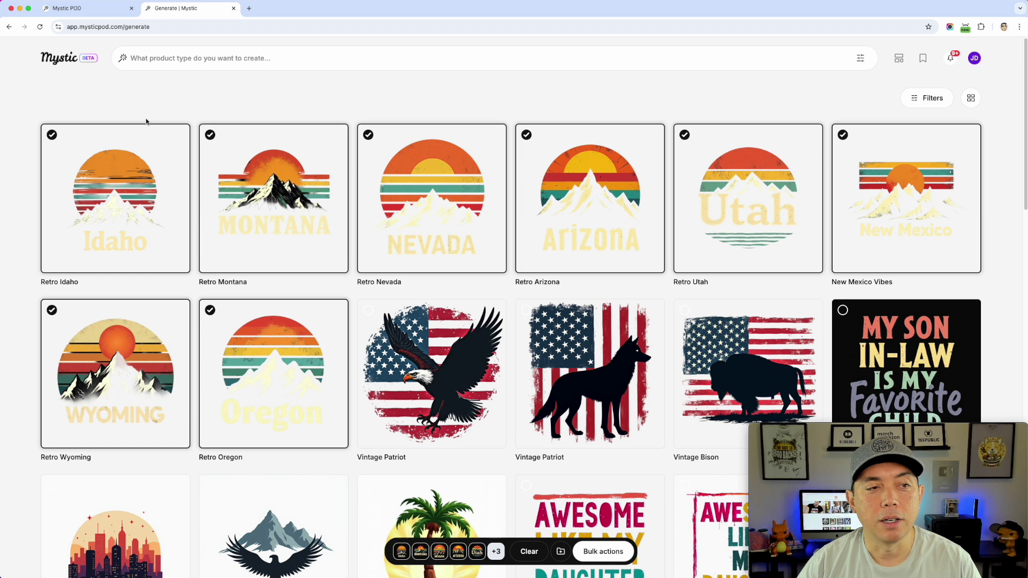
Step: Deselect the Idaho, Montana, Nevada, Arizona, Utah, New Mexico and Oregon designs
click(51, 134)
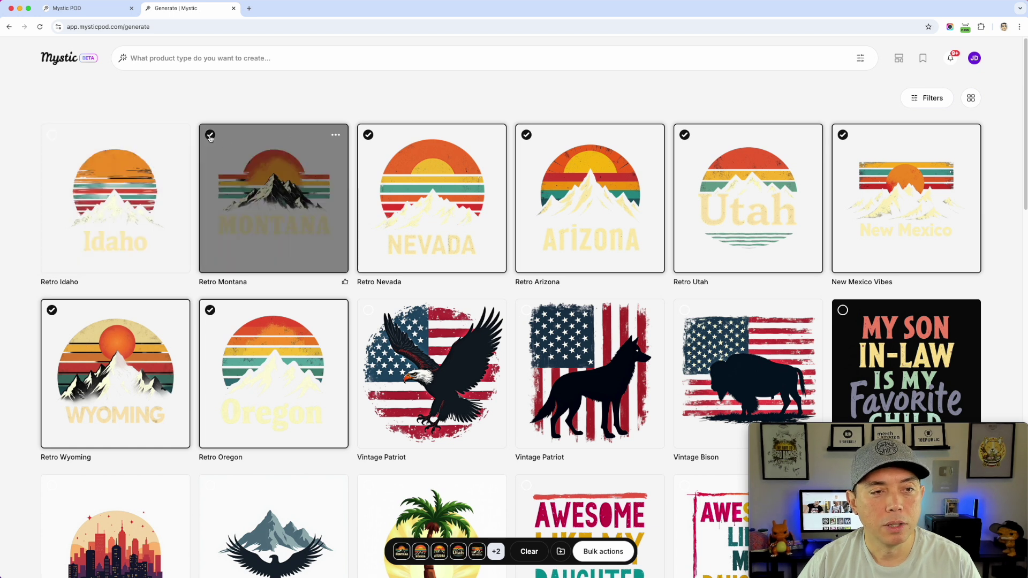
click(210, 135)
click(368, 135)
click(526, 135)
click(684, 135)
click(842, 135)
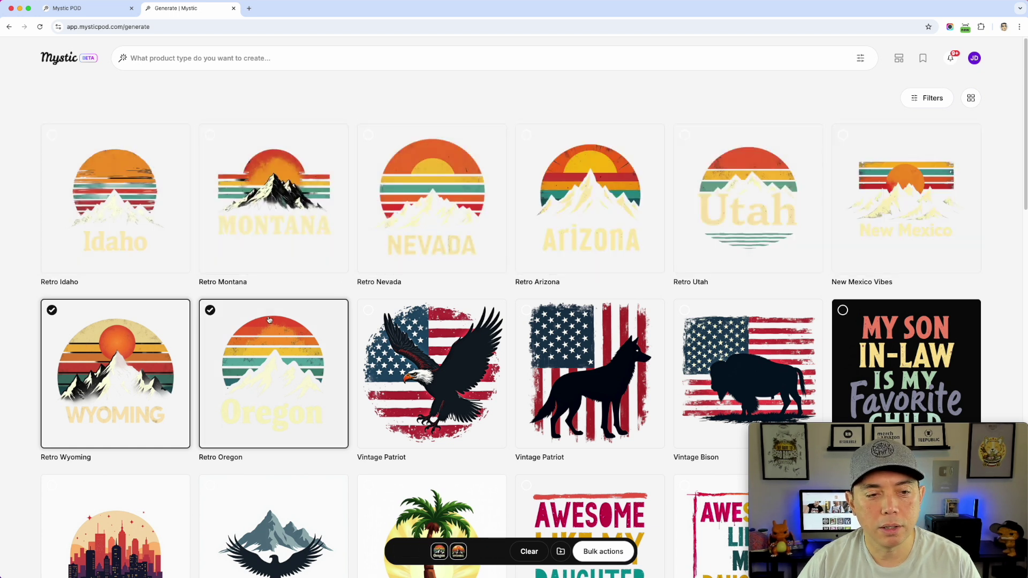
click(210, 310)
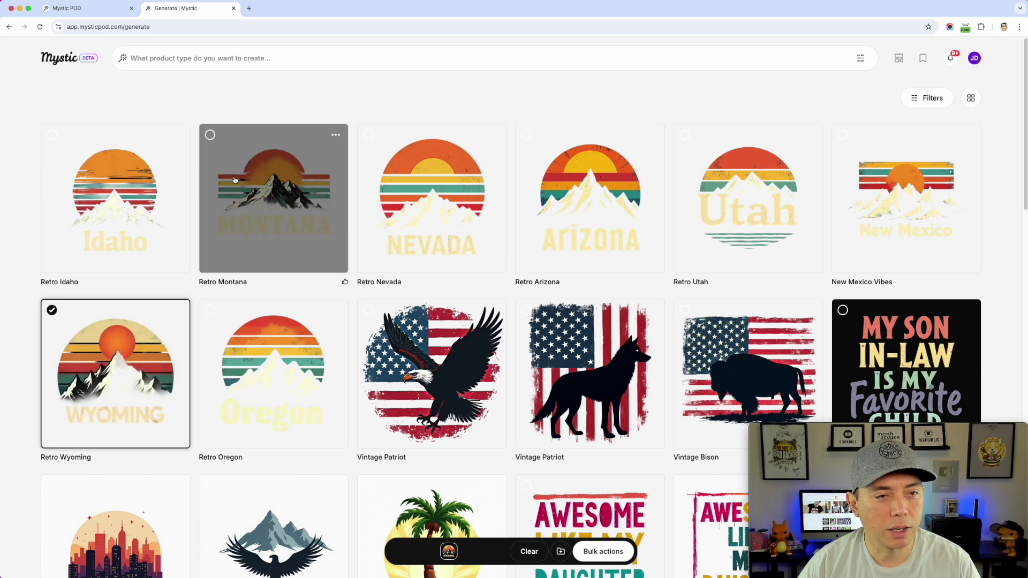
Step: Add the Retro Montana design to the selection with Retro Wyoming and delete both in bulk
click(210, 135)
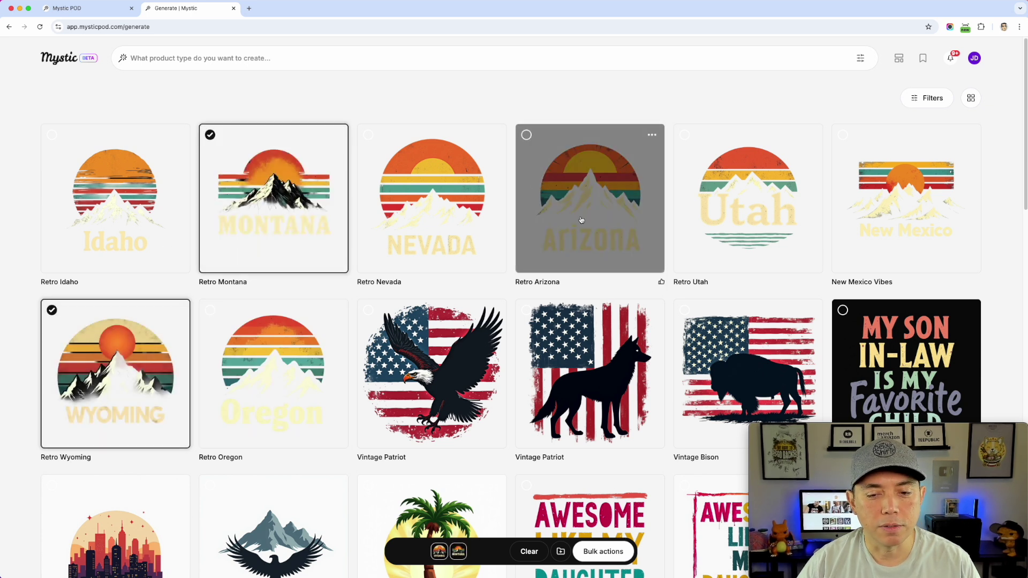
click(604, 551)
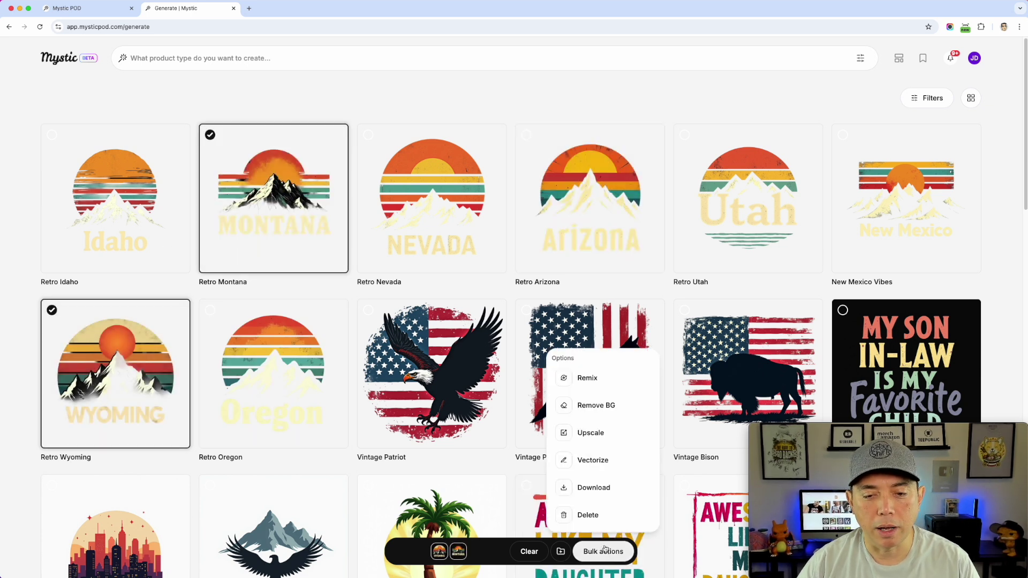
click(588, 515)
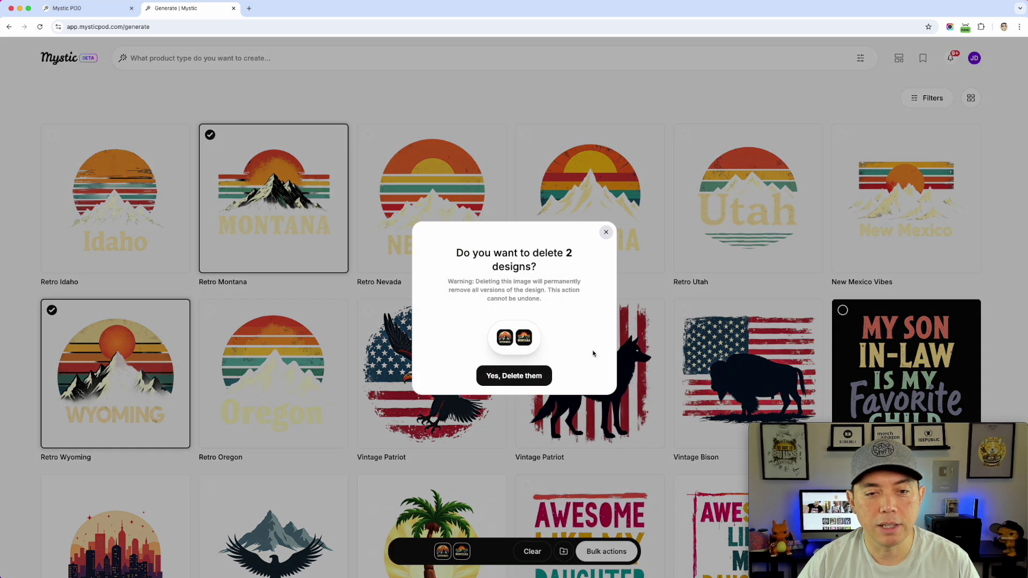
click(536, 377)
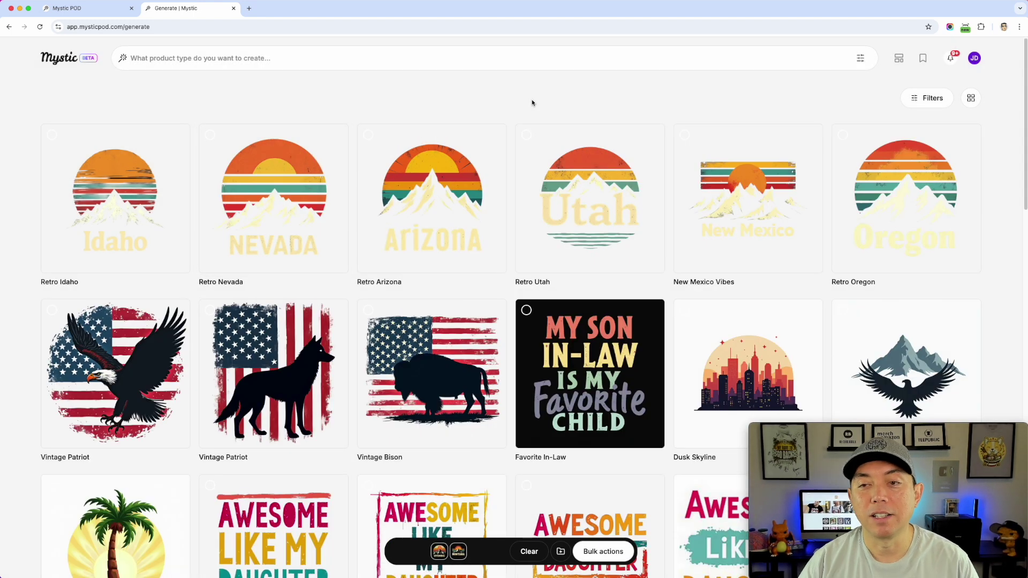
Step: Select the Retro Idaho, Nevada, Arizona, Utah, New Mexico Vibes and Retro Oregon designs
click(51, 135)
click(210, 134)
click(368, 134)
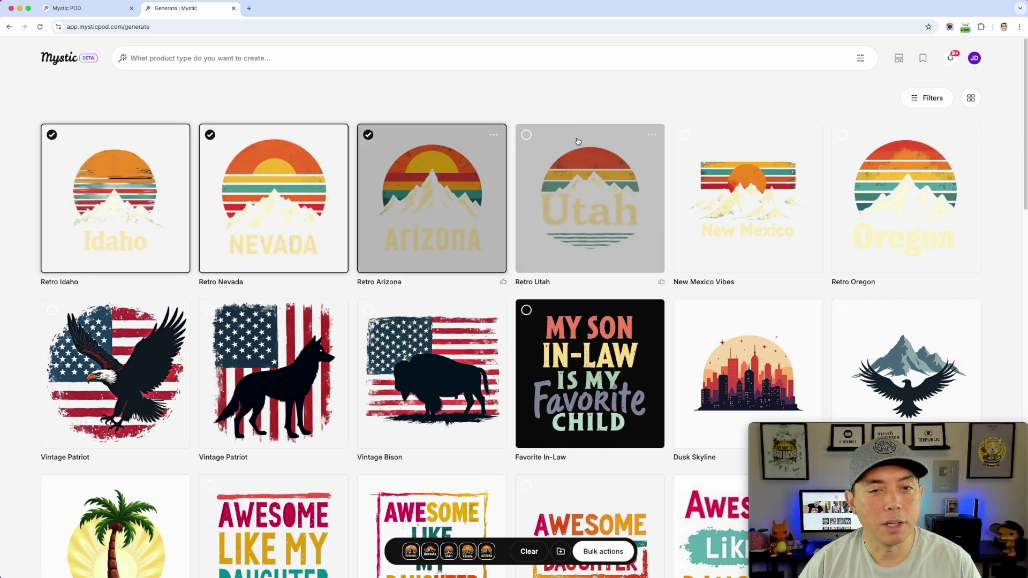
click(526, 134)
click(684, 134)
click(843, 135)
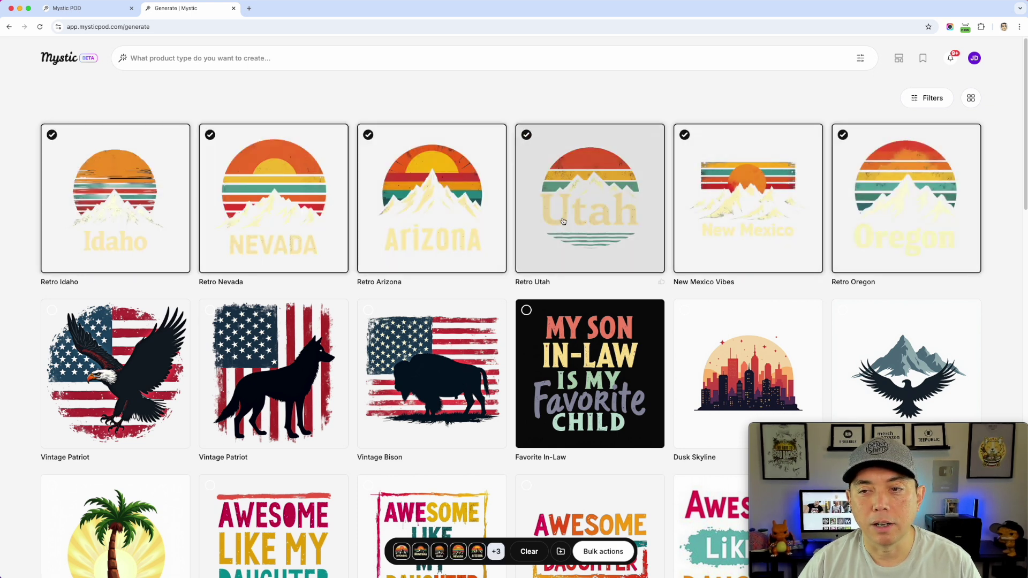
Step: Upscale all the selected state designs in bulk
click(602, 551)
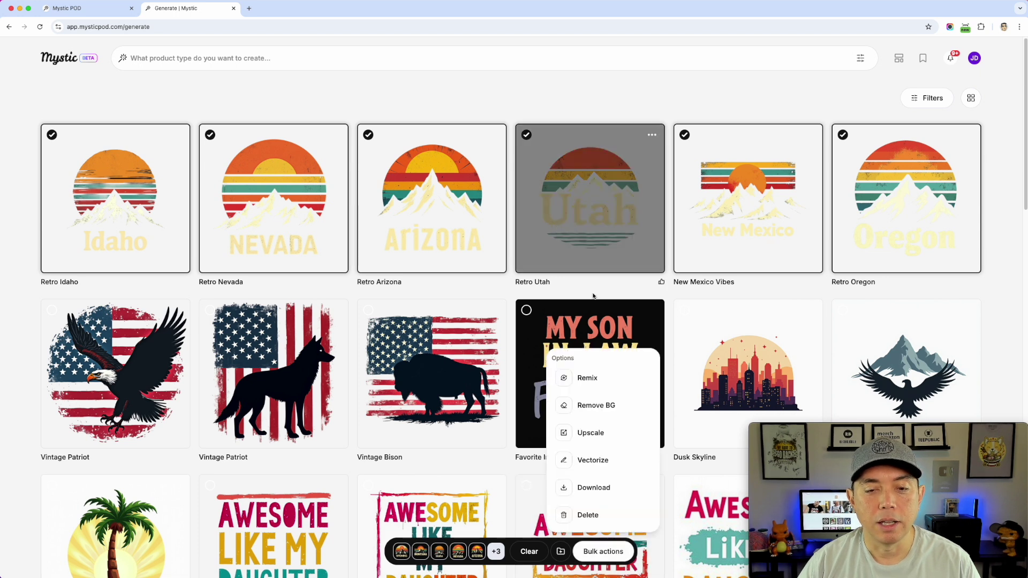
click(589, 433)
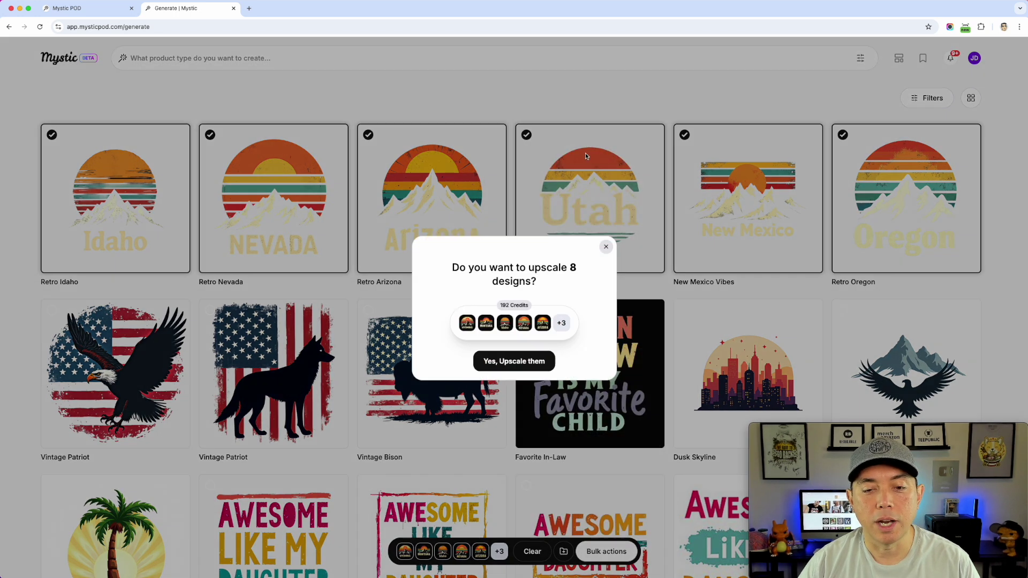
click(532, 362)
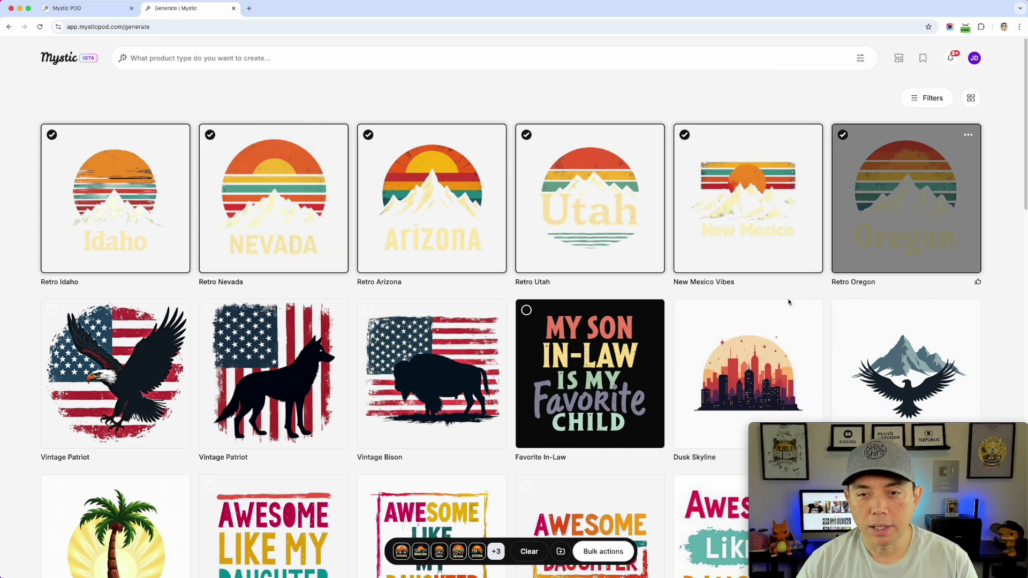
Step: Download the selected designs in bulk and open the exported XLSX spreadsheet in Numbers
right_click(561, 366)
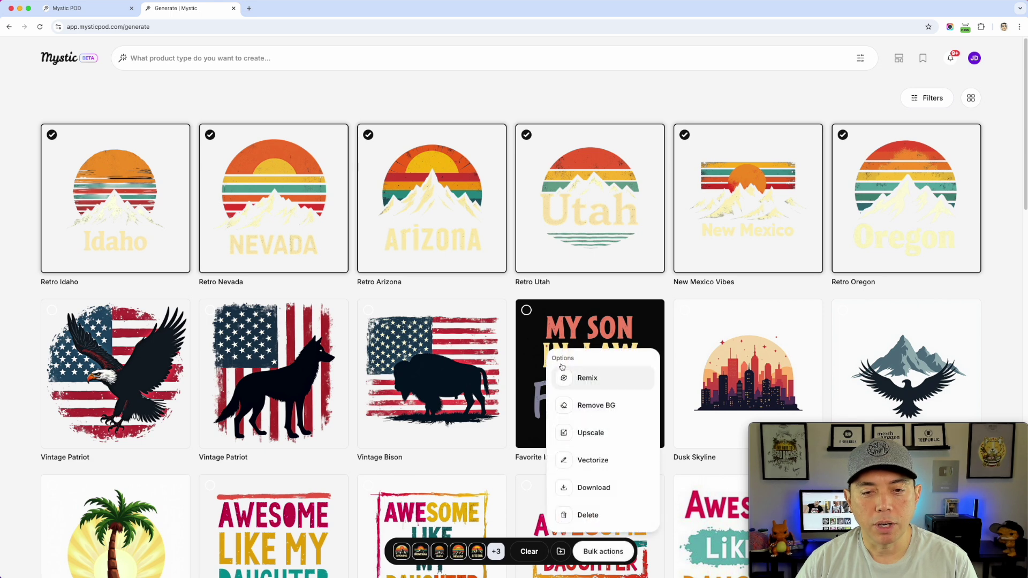
click(563, 487)
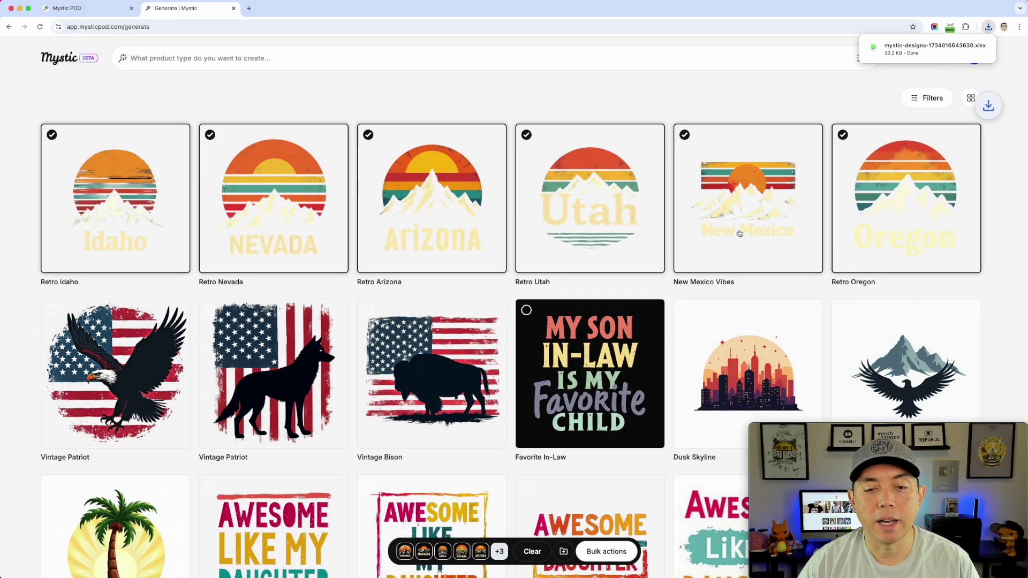
click(534, 471)
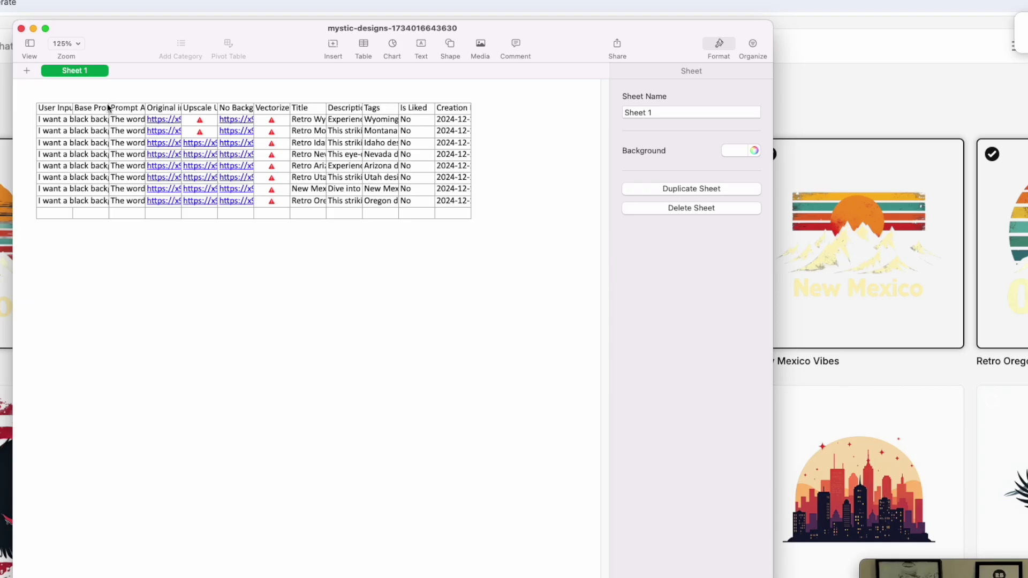
Step: Widen the User Input Prompt, Base Prompt for AI and Prompt AI columns until their text is readable
click(214, 101)
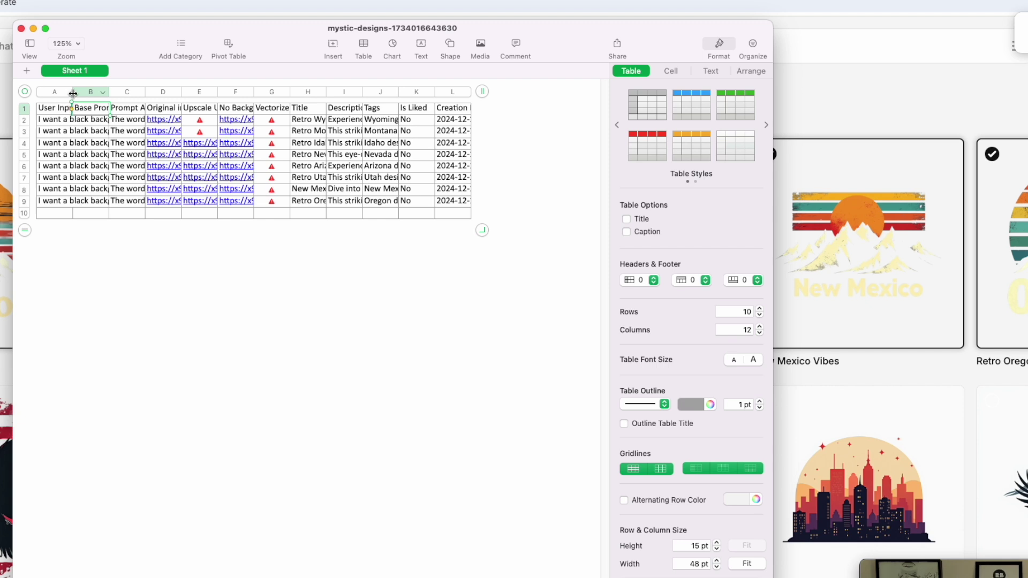
drag(73, 91, 527, 89)
scroll(434, 230, right, 10)
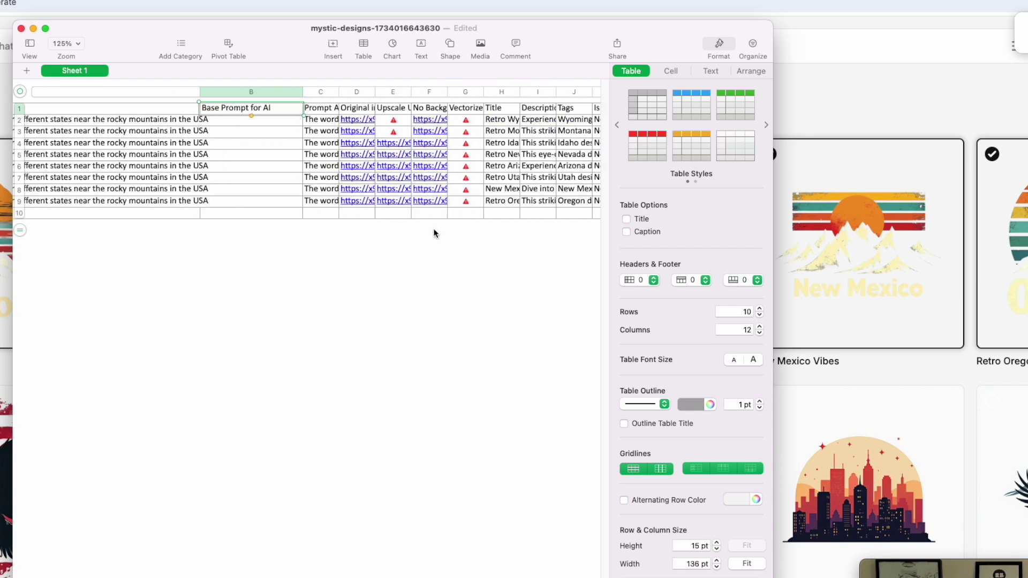
drag(260, 89, 544, 76)
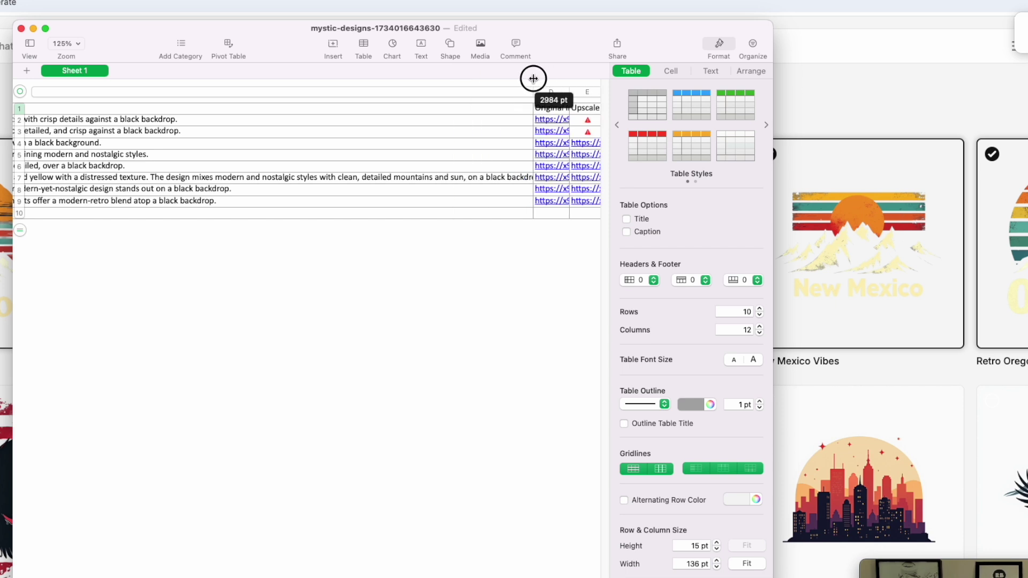
scroll(418, 214, right, 5)
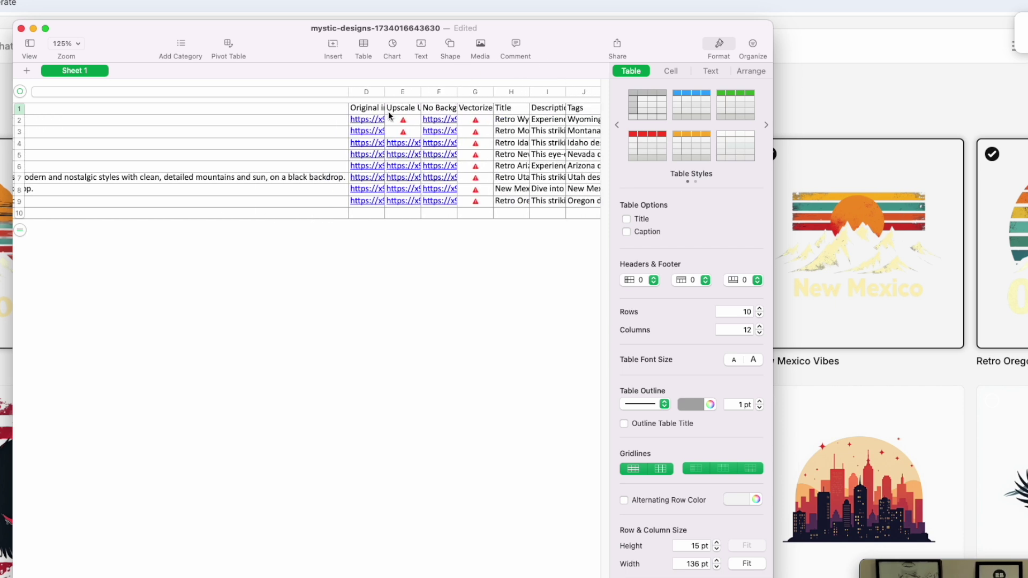
Step: Widen the Original image URL, Upscale URL and No Background URL columns to show more of each link
drag(384, 86, 558, 86)
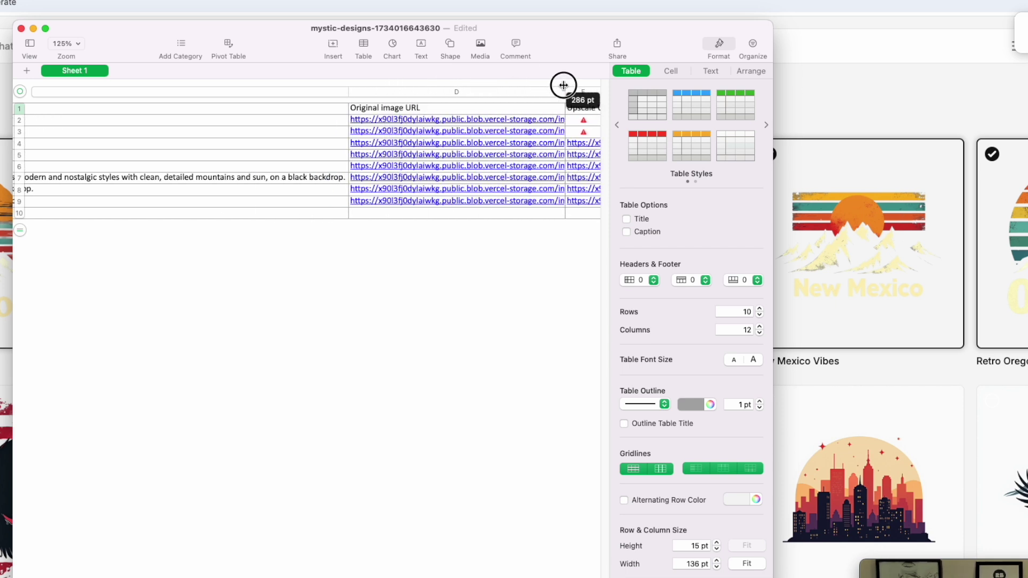
scroll(425, 198, right, 5)
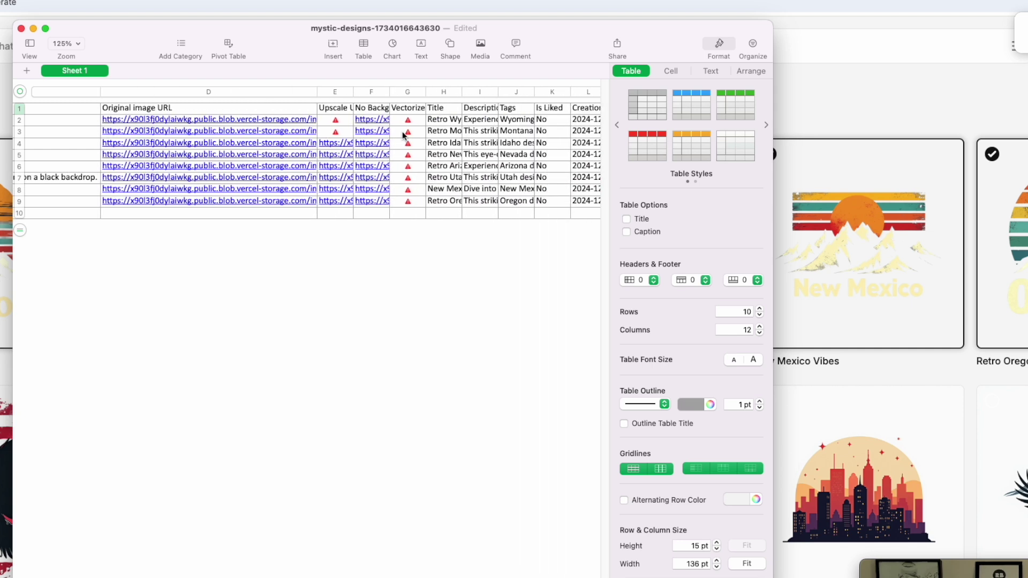
drag(350, 89, 564, 87)
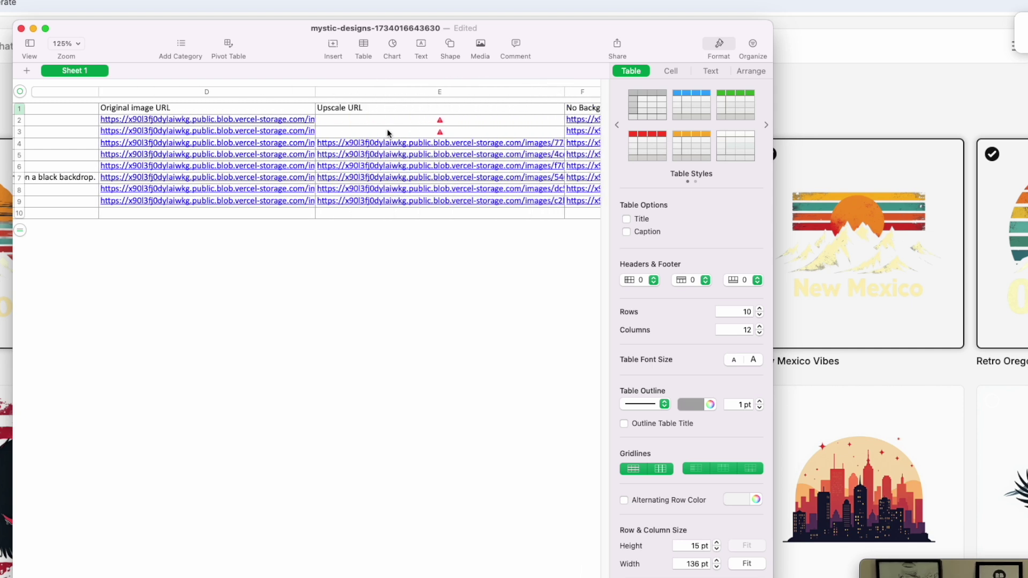
scroll(362, 206, right, 5)
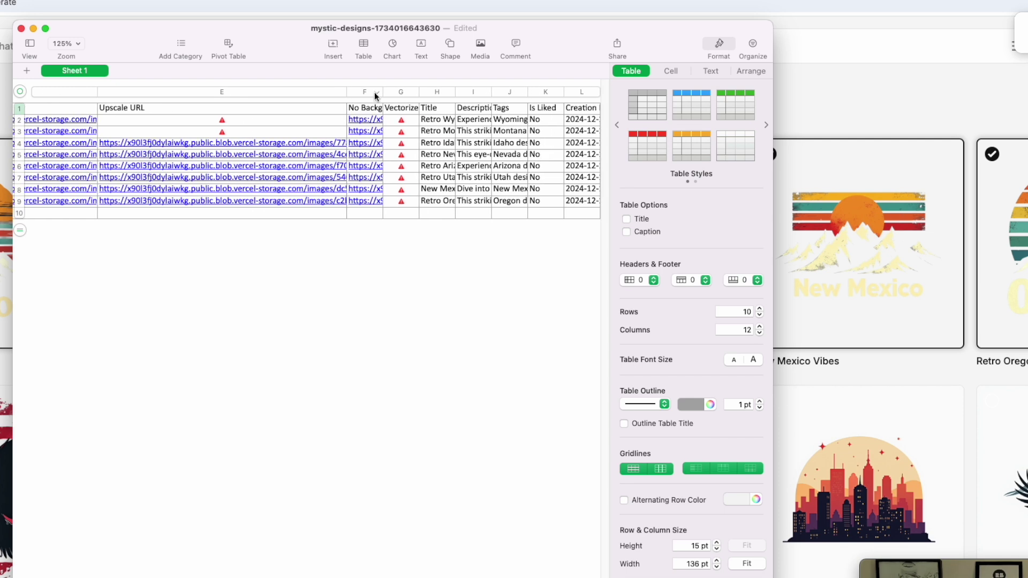
drag(382, 91, 589, 92)
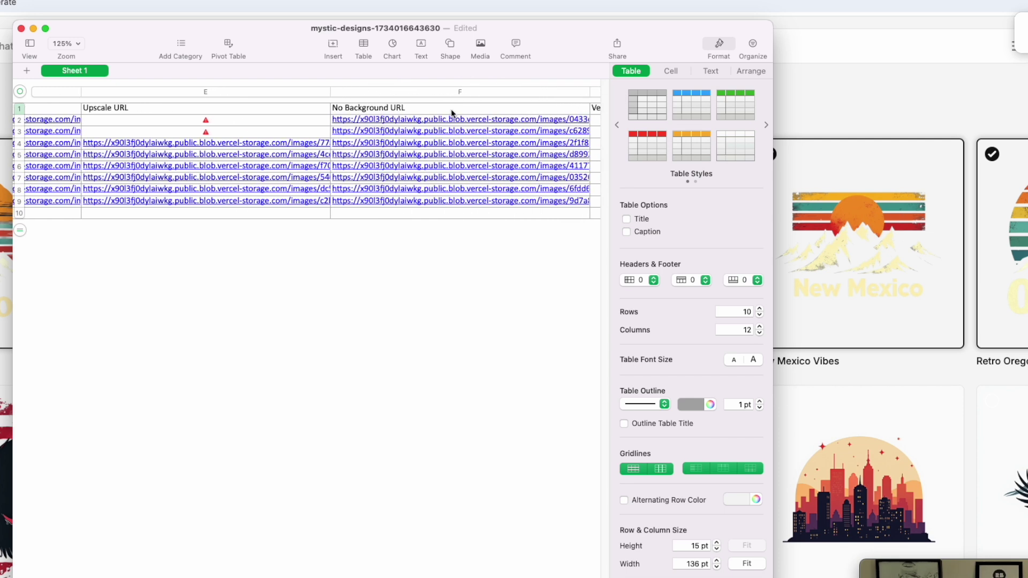
scroll(451, 199, right, 4)
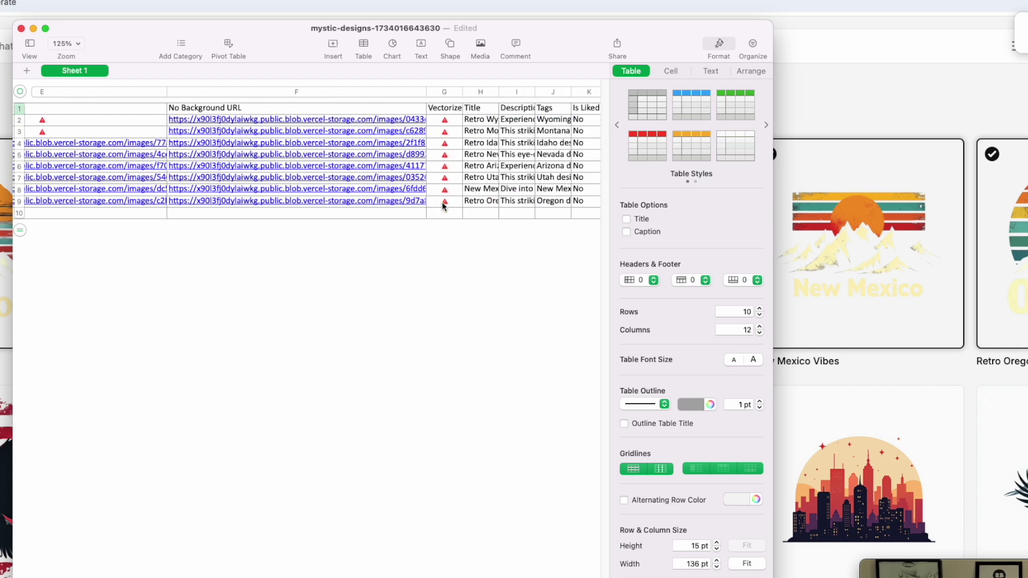
Step: Widen the Title, Description and Tags columns to make each design's listing text readable
scroll(443, 206, right, 7)
drag(202, 91, 413, 92)
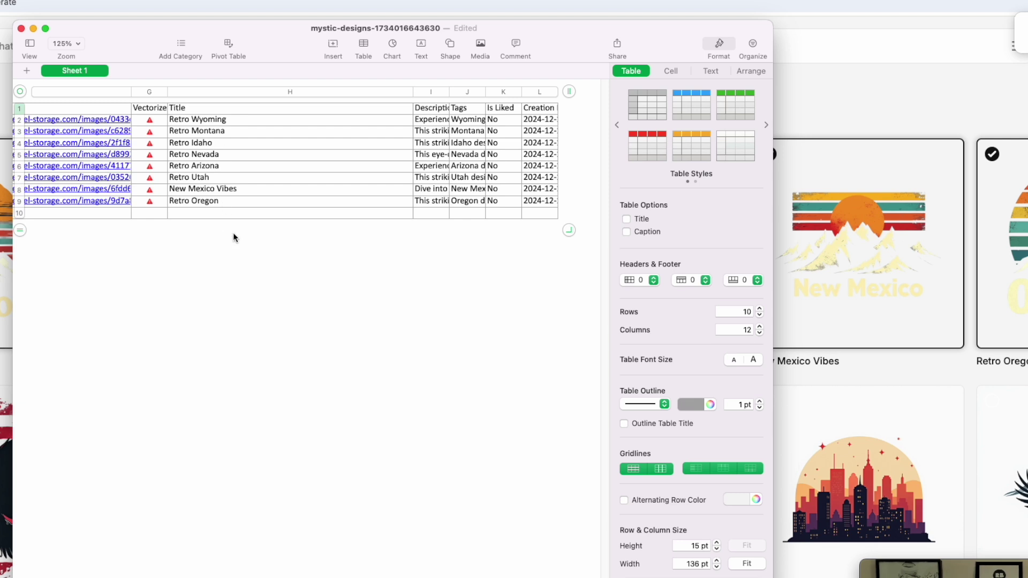
scroll(264, 264, right, 5)
drag(260, 93, 529, 92)
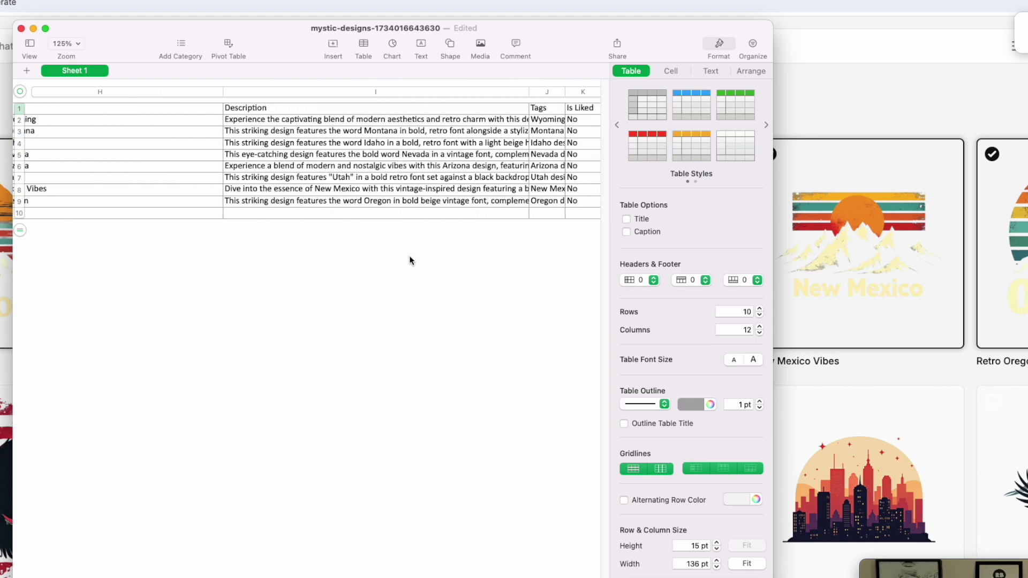
scroll(409, 256, right, 6)
drag(359, 93, 580, 94)
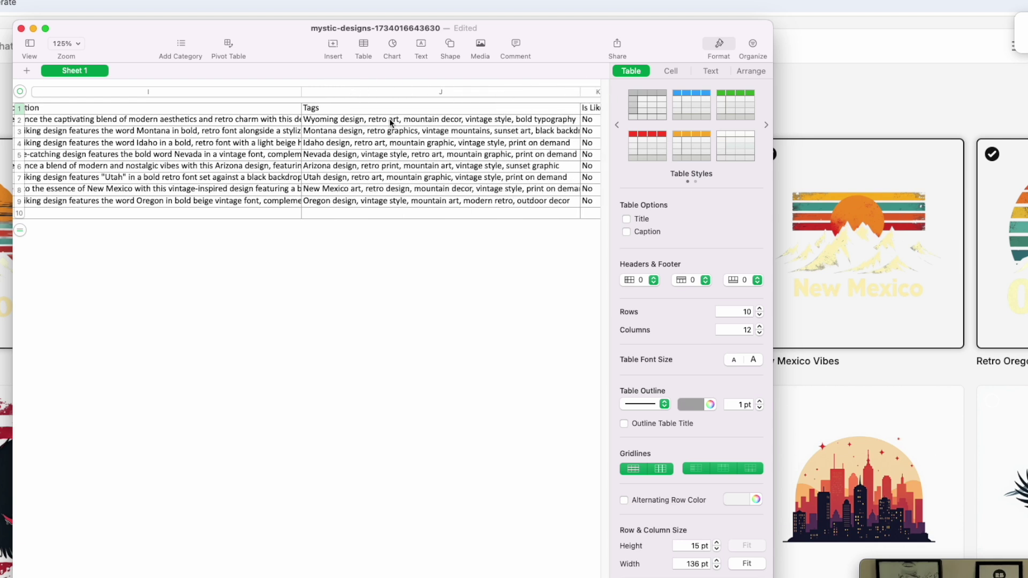
scroll(297, 248, left, 10)
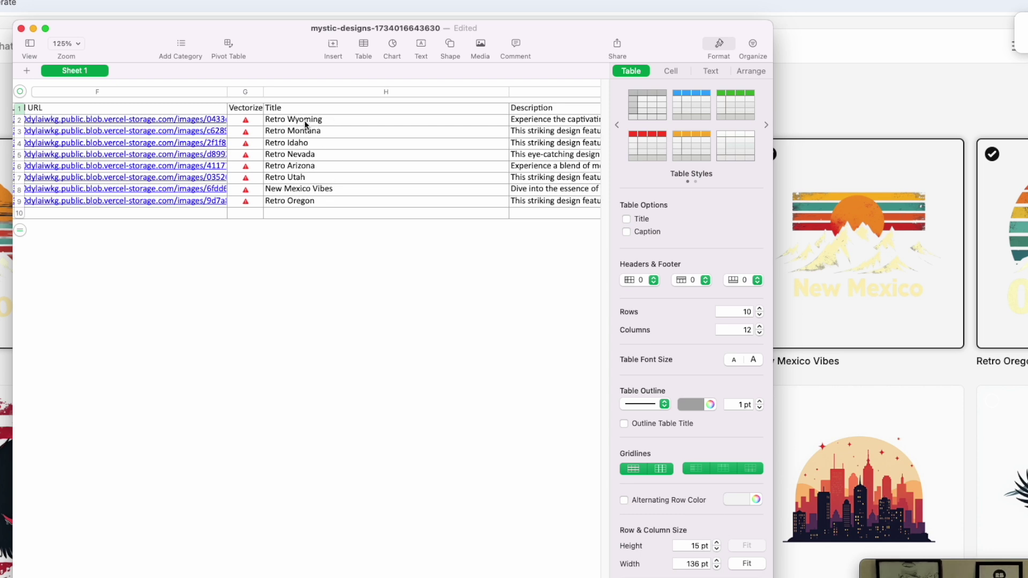
Step: Switch back to Numbers and close the unedited duplicate window of the exported spreadsheet
click(303, 121)
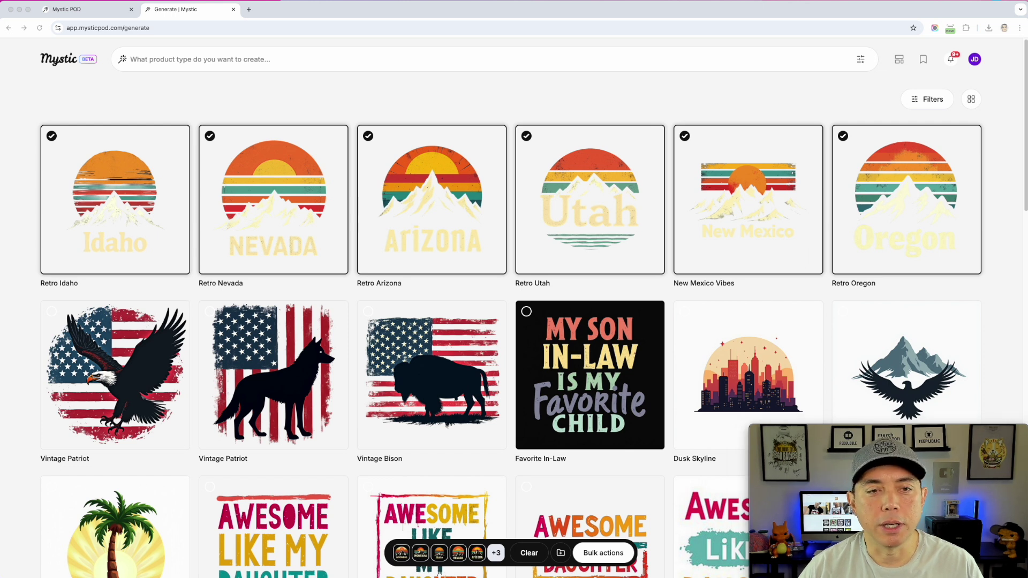
key(super+Tab)
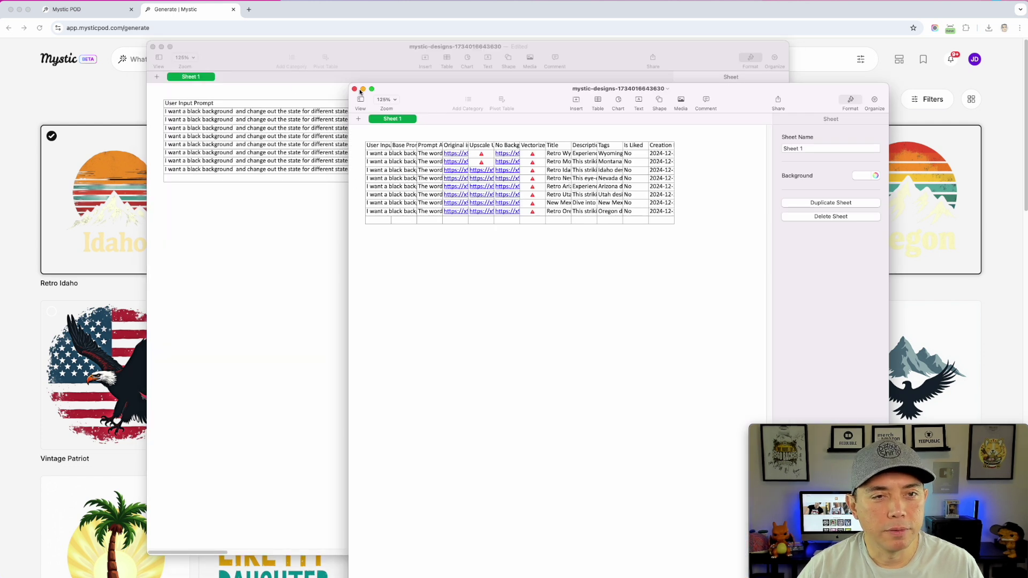
click(354, 87)
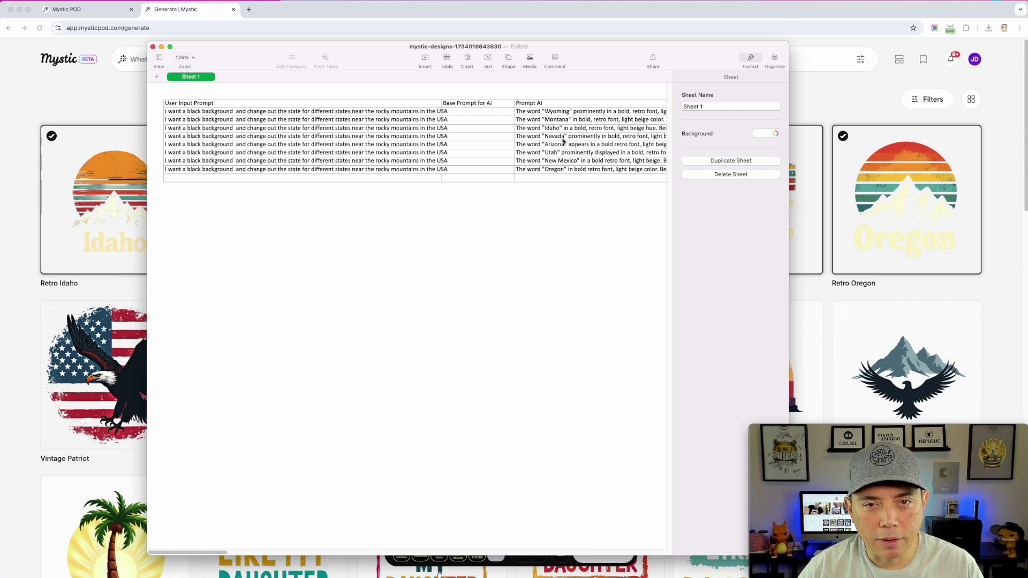
Step: Open the Upscale URL link in the Nevada design's row of the edited spreadsheet
scroll(562, 140, right, 10)
scroll(563, 140, right, 10)
scroll(563, 140, right, 10)
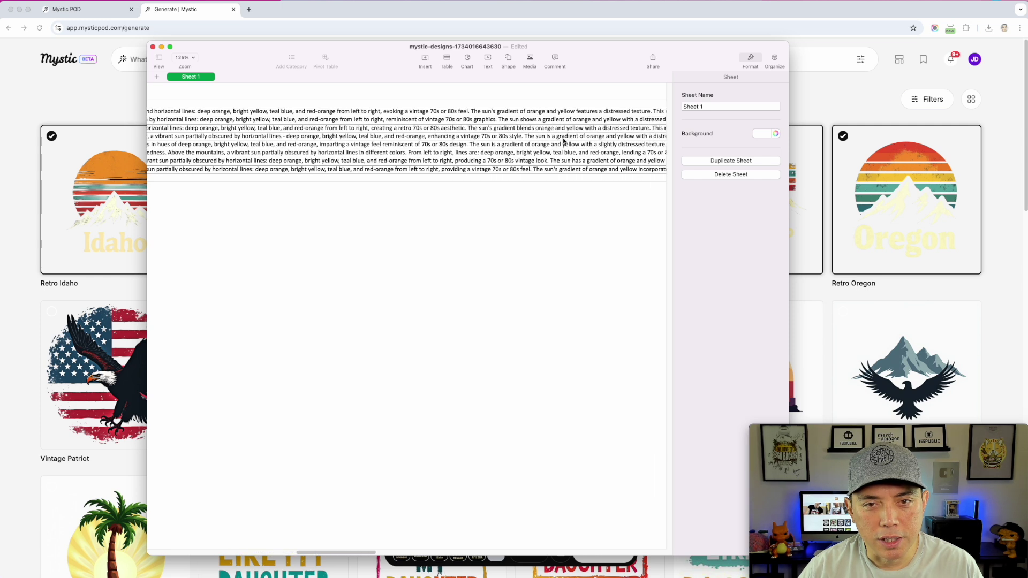
scroll(564, 140, right, 10)
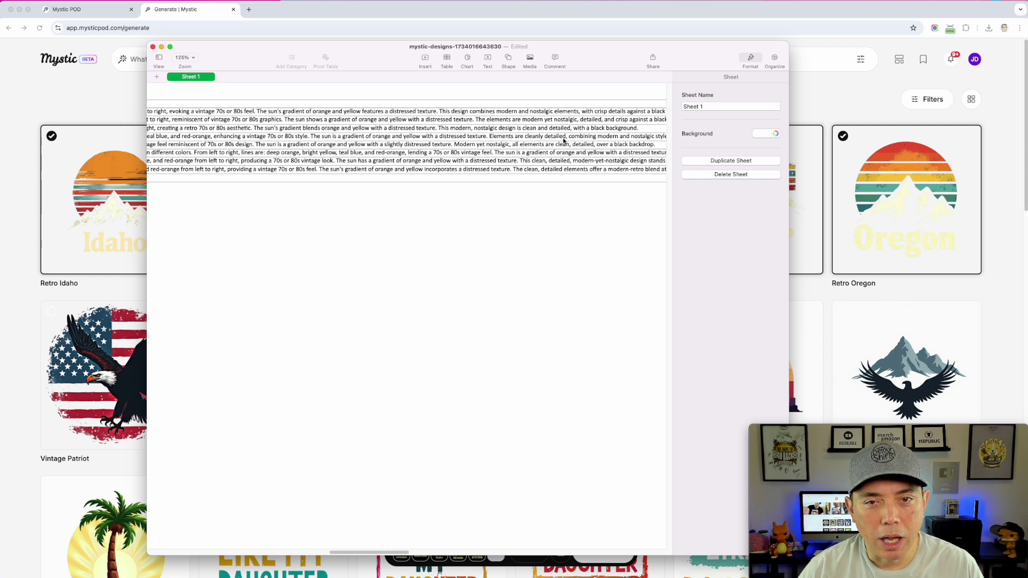
scroll(564, 140, right, 10)
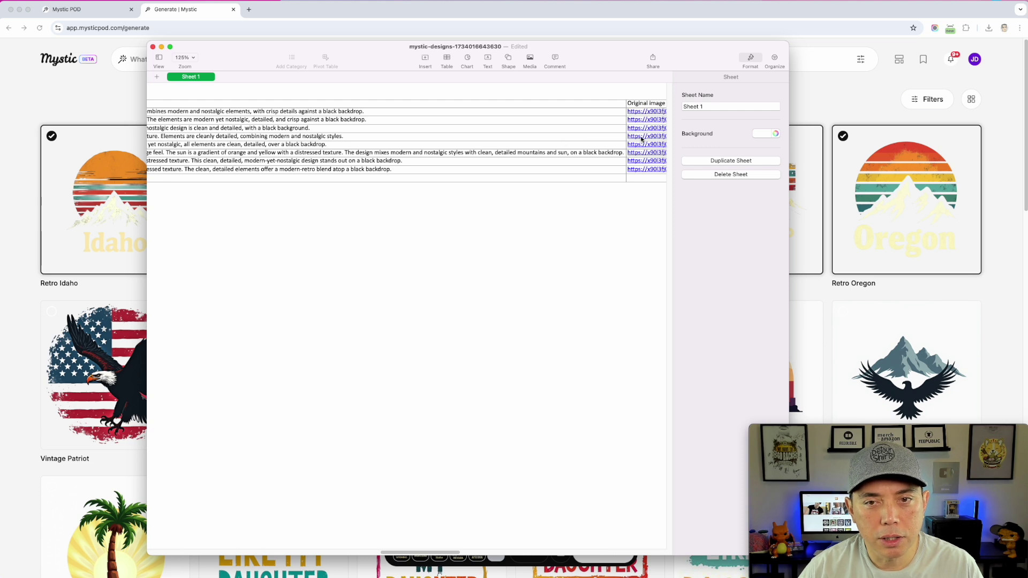
scroll(641, 138, right, 10)
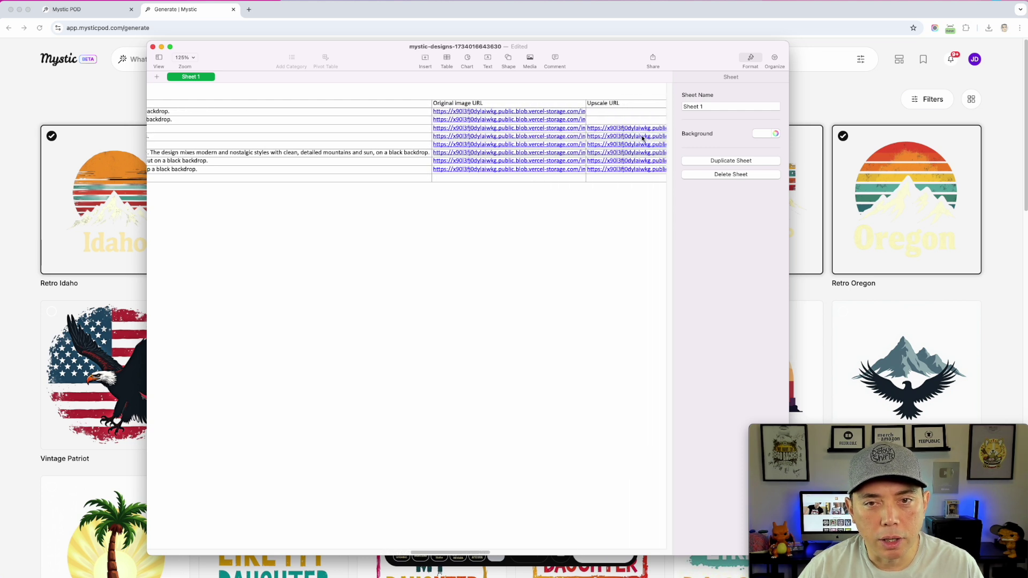
click(625, 136)
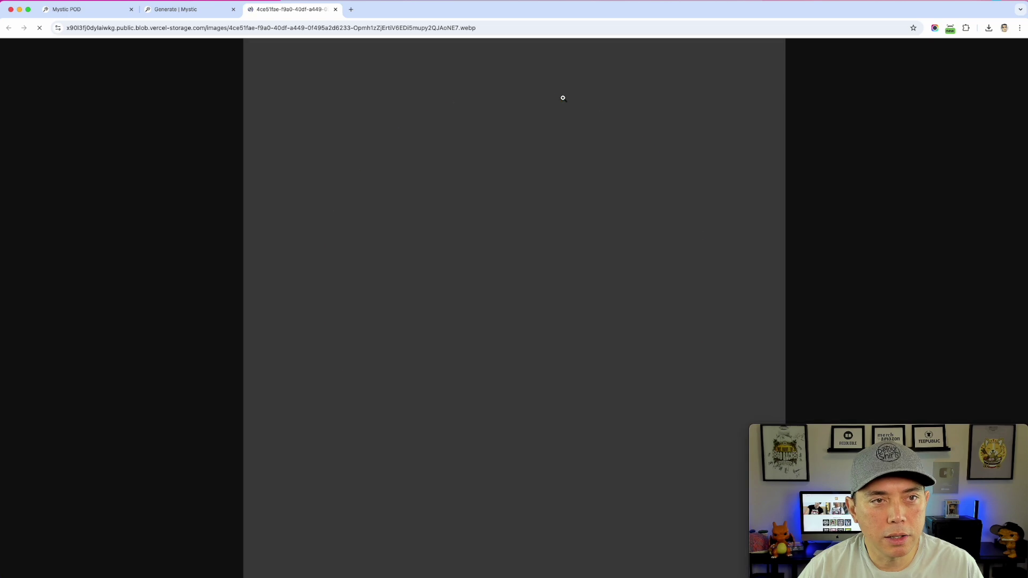
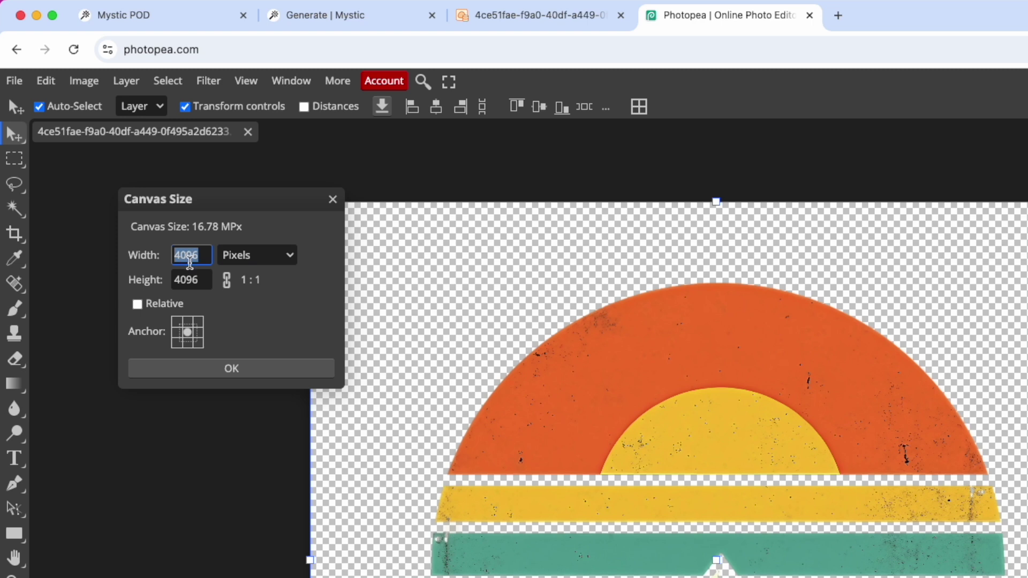
Step: Set the Nevada image's canvas size to 4500 by 5400 pixels
click(202, 284)
click(142, 246)
text(4500)
click(188, 283)
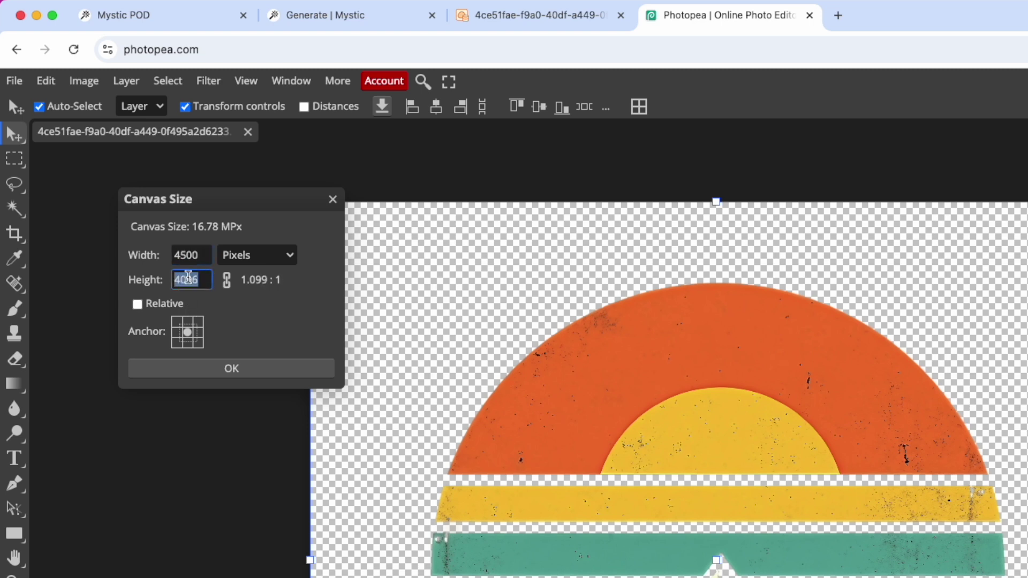
text(5400)
click(234, 370)
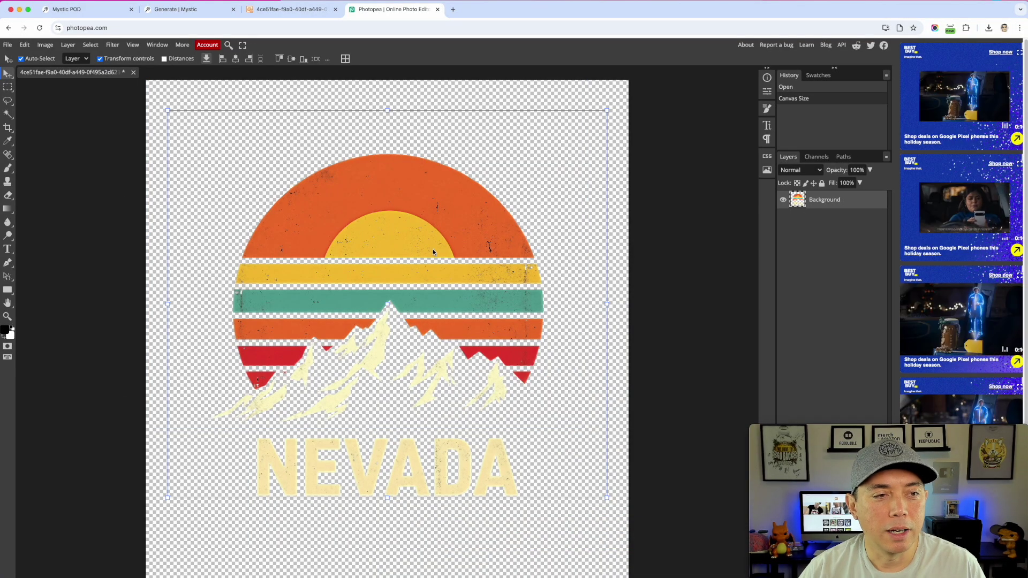
Step: Scale the Nevada artwork proportionally to 109.86% so it spans the full canvas width
click(100, 59)
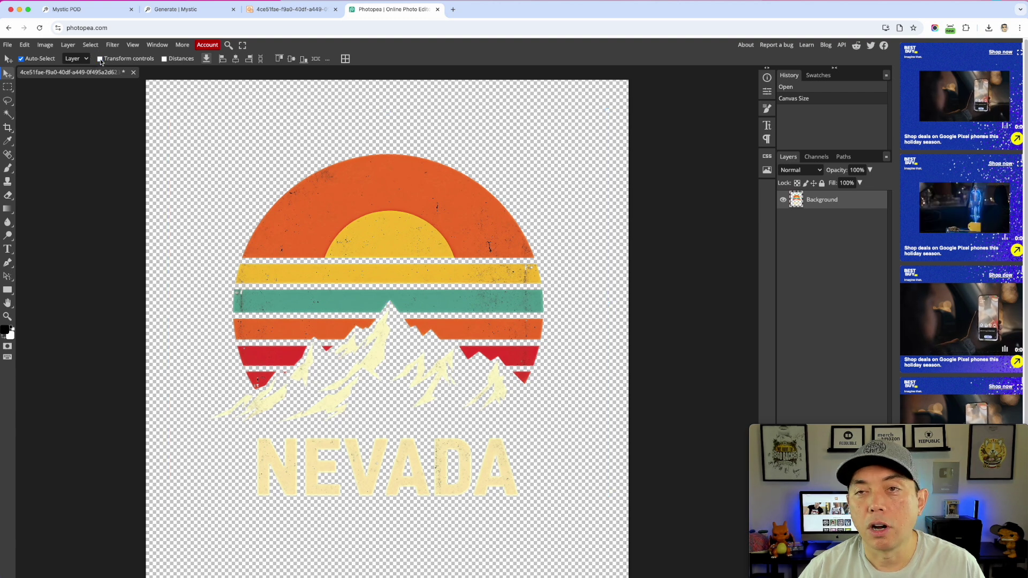
click(100, 58)
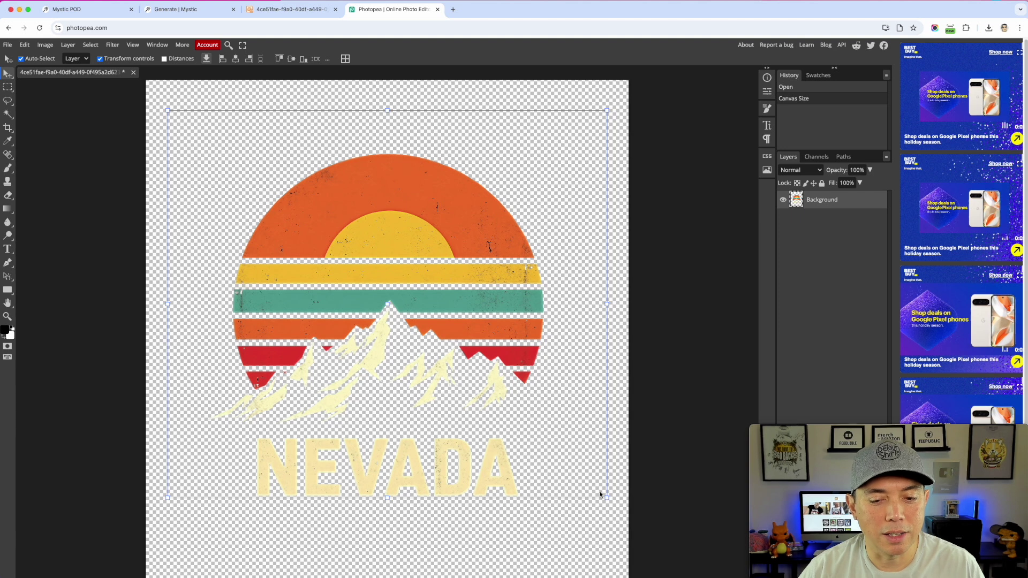
drag(607, 498, 631, 519)
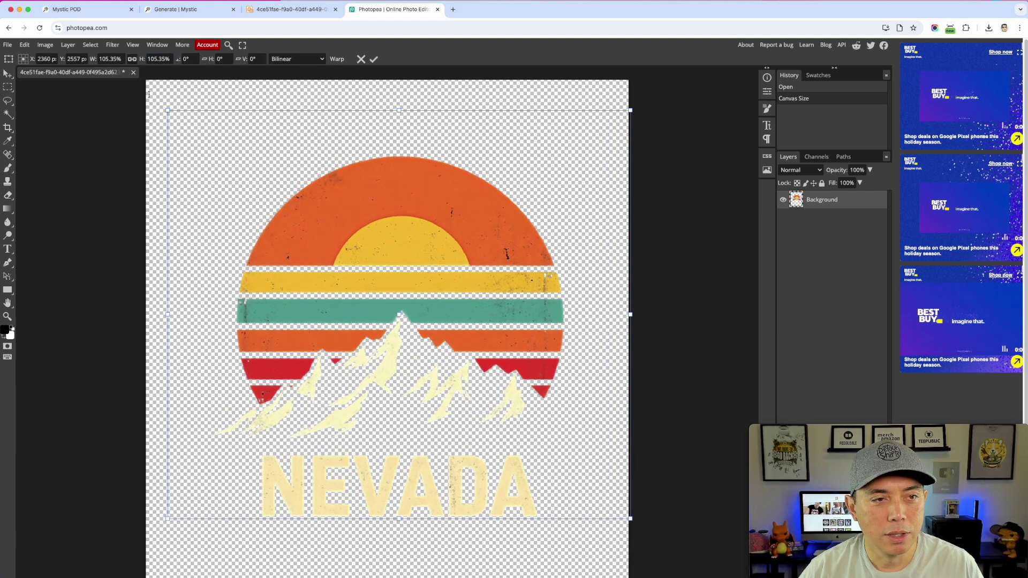
drag(167, 111, 146, 91)
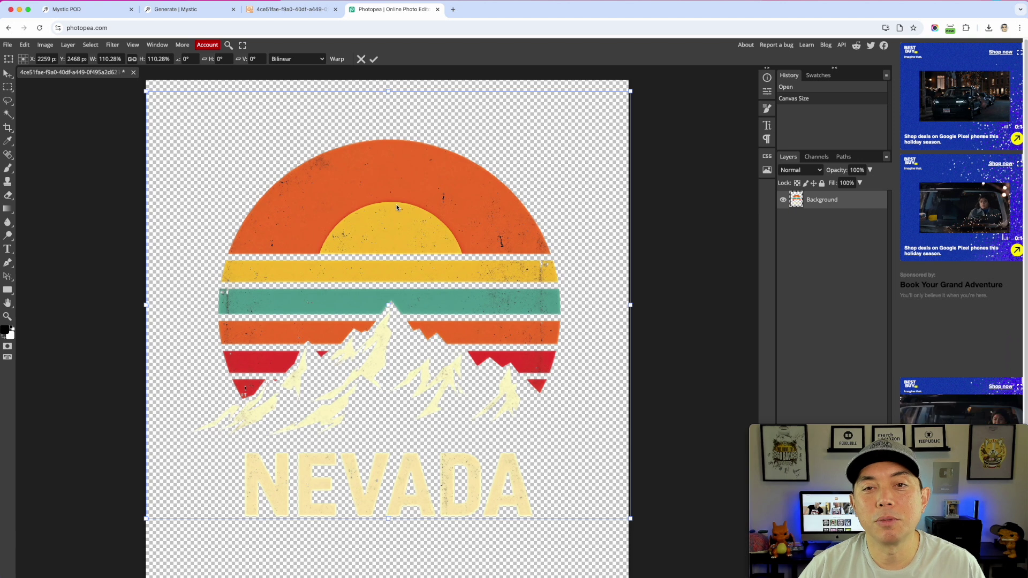
drag(630, 519, 627, 516)
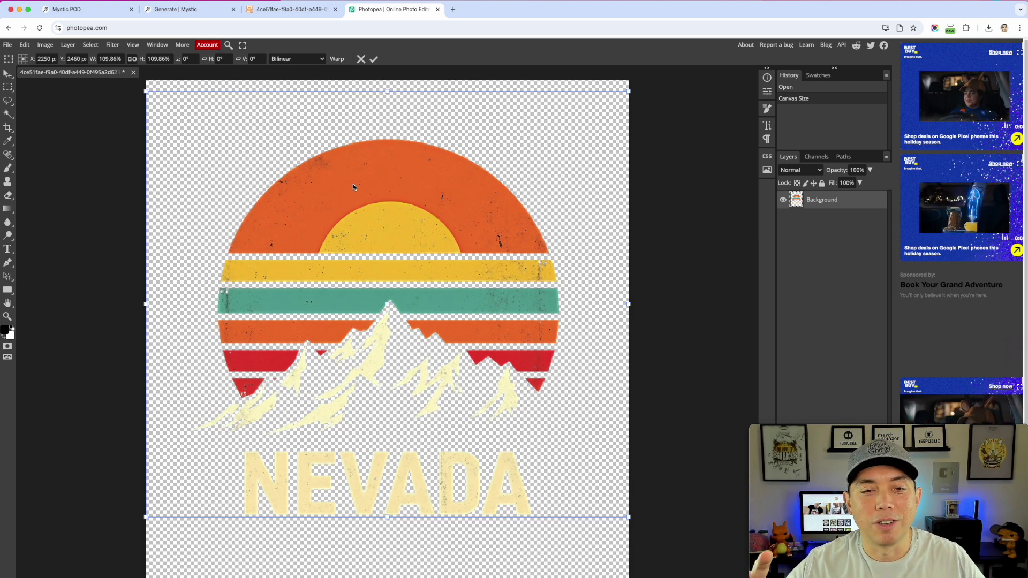
Step: Move the Nevada artwork straight up to Y 1890 px so the sun sits near the canvas's upper edge
click(376, 183)
drag(377, 183, 376, 152)
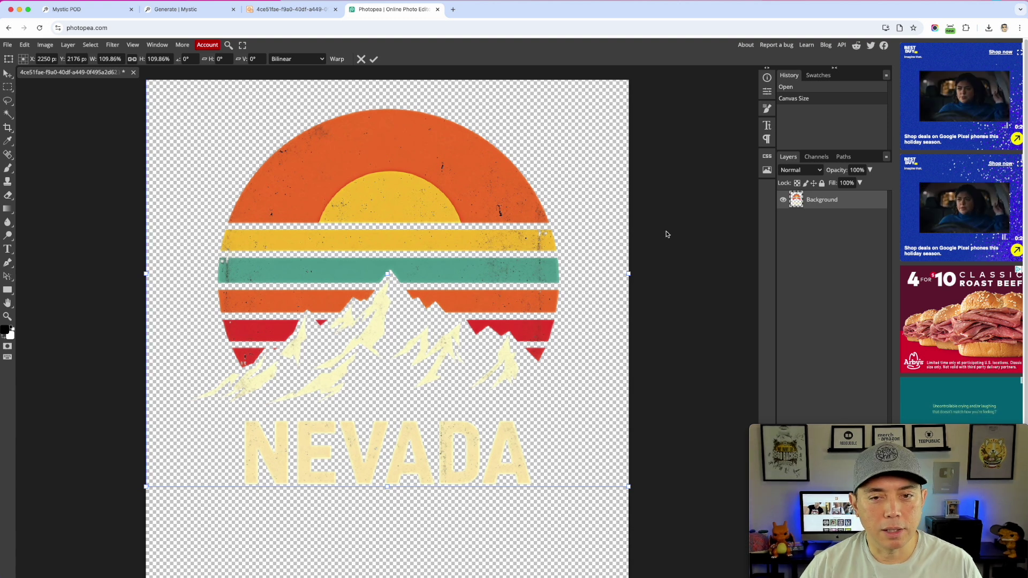
scroll(666, 295, down, 3)
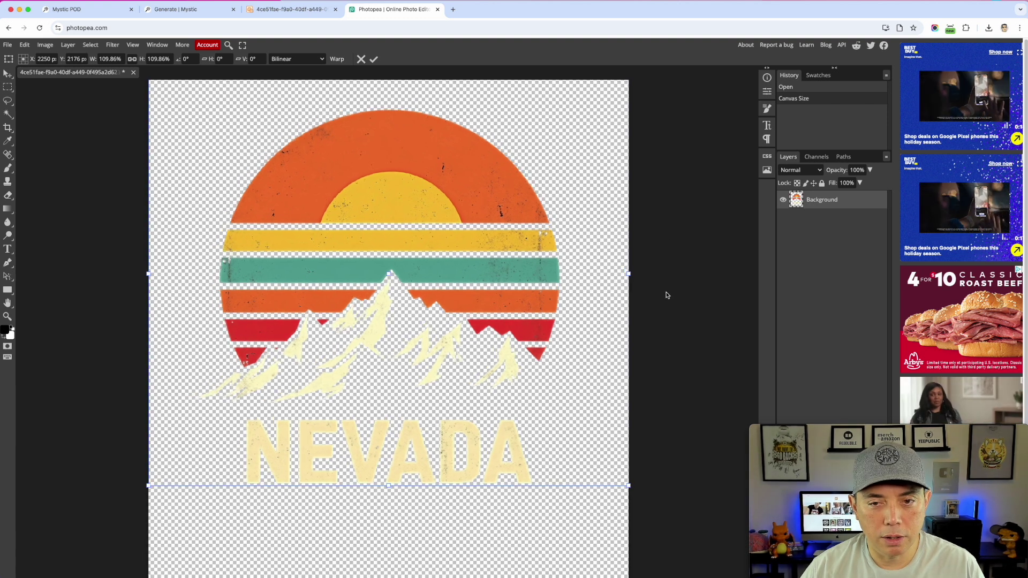
scroll(666, 295, down, 4)
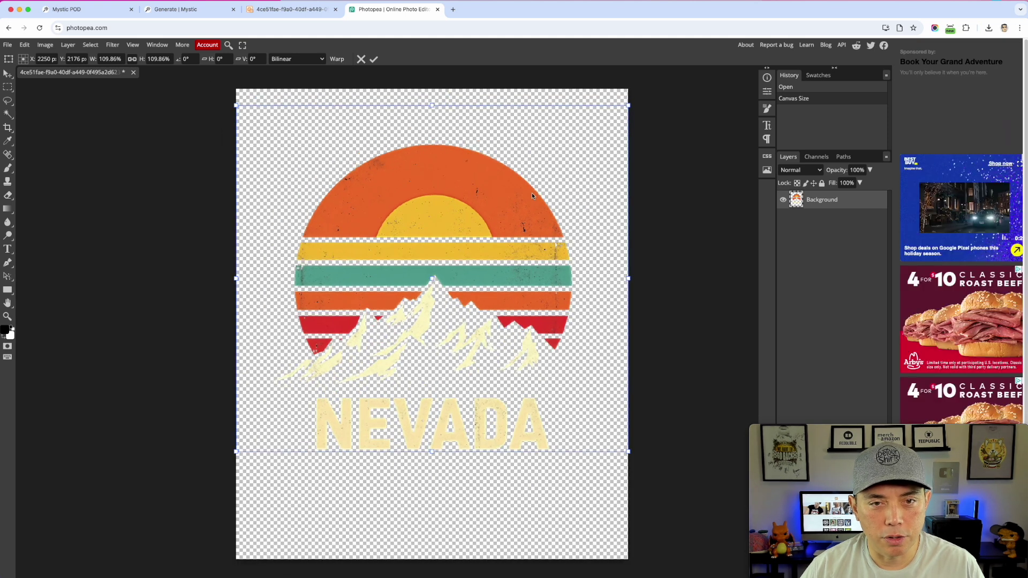
drag(497, 207, 498, 190)
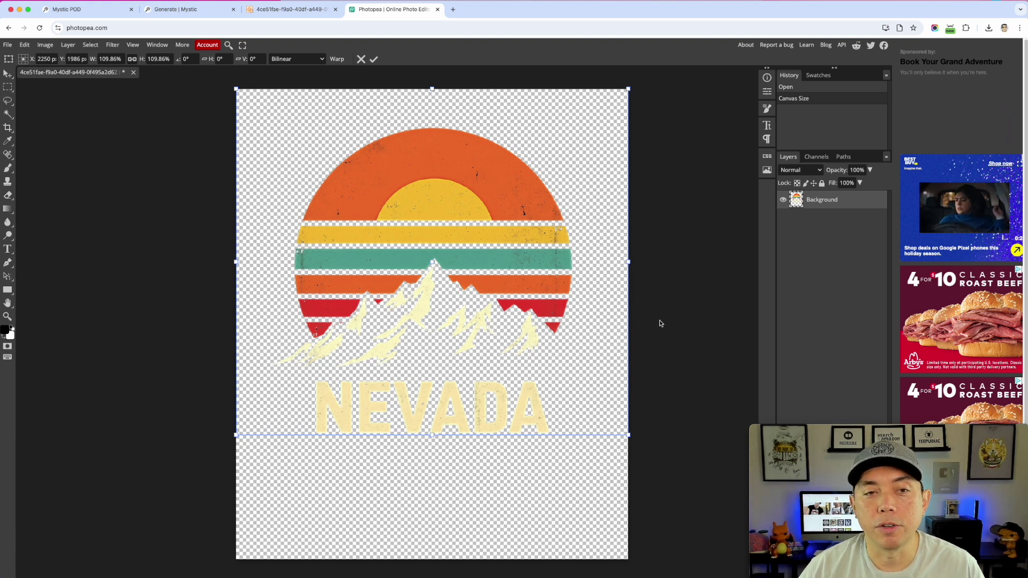
drag(461, 201, 461, 191)
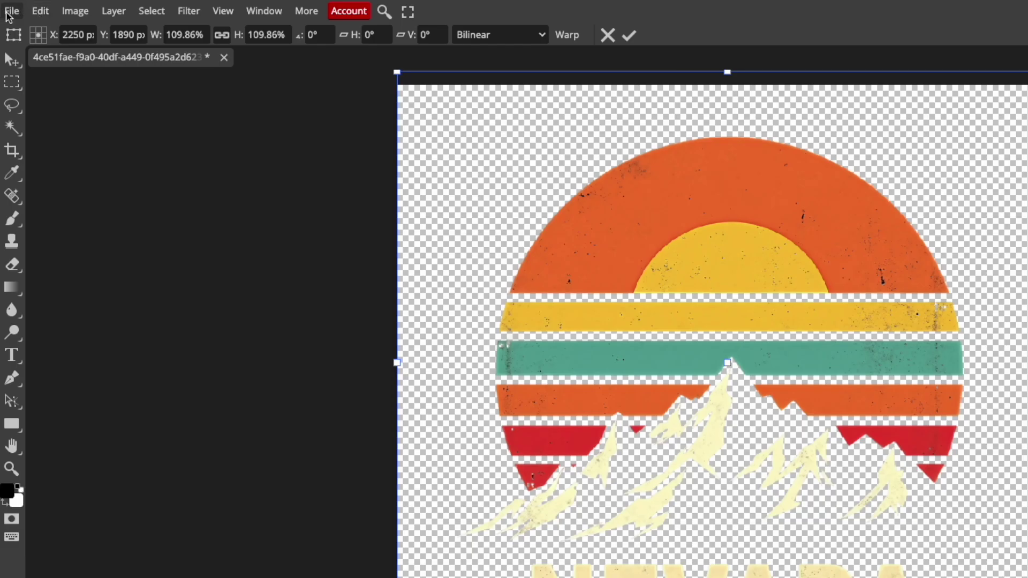
Step: Export the design as a PNG named Nevada, and close the exported file's preview window
click(13, 14)
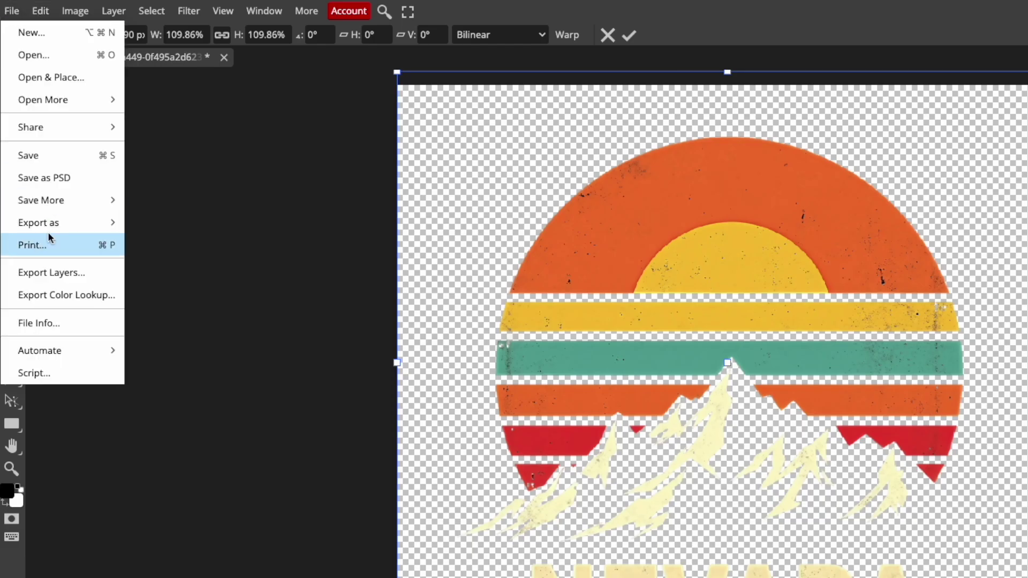
mouse_move(51, 224)
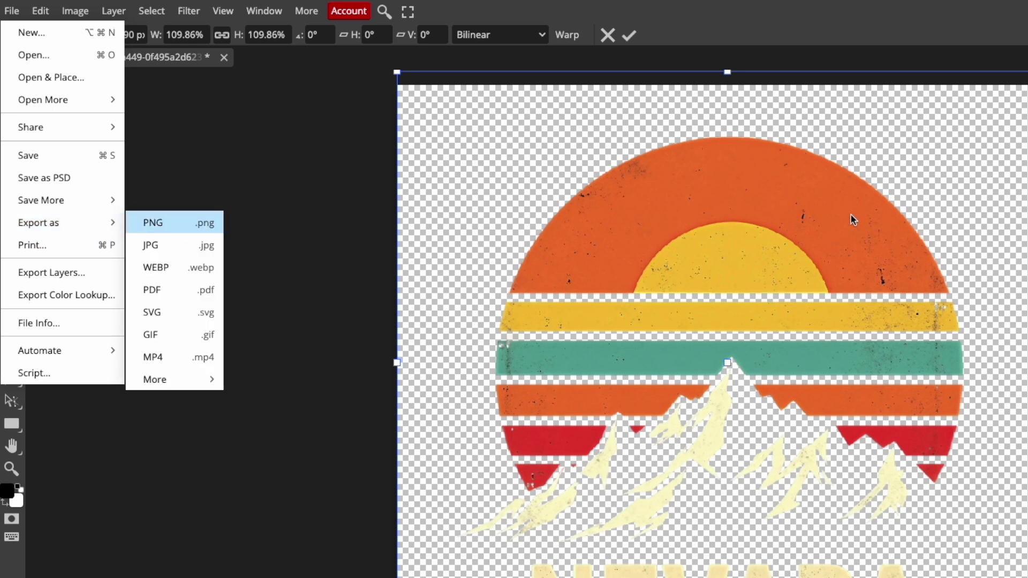
click(156, 224)
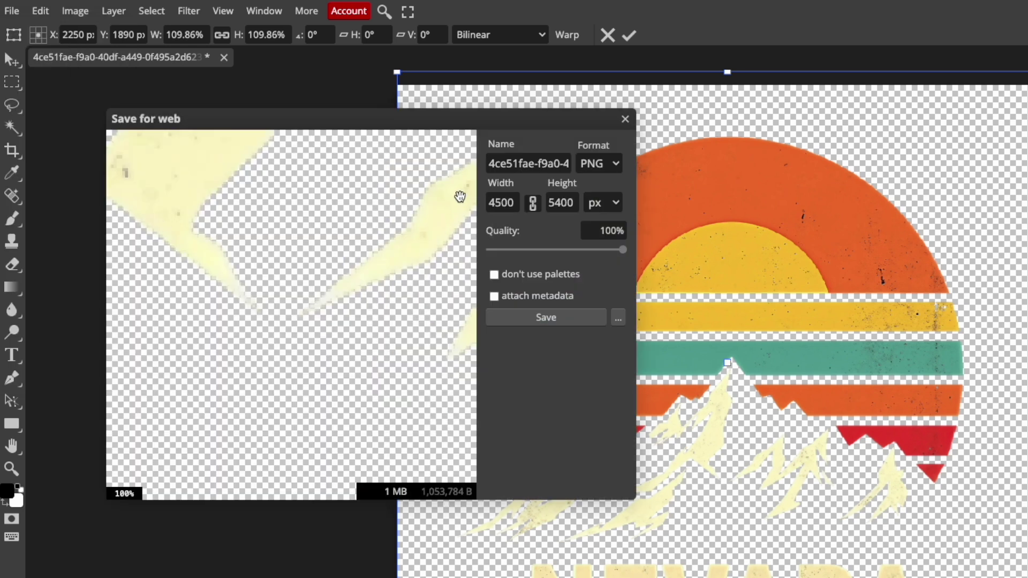
triple_click(534, 165)
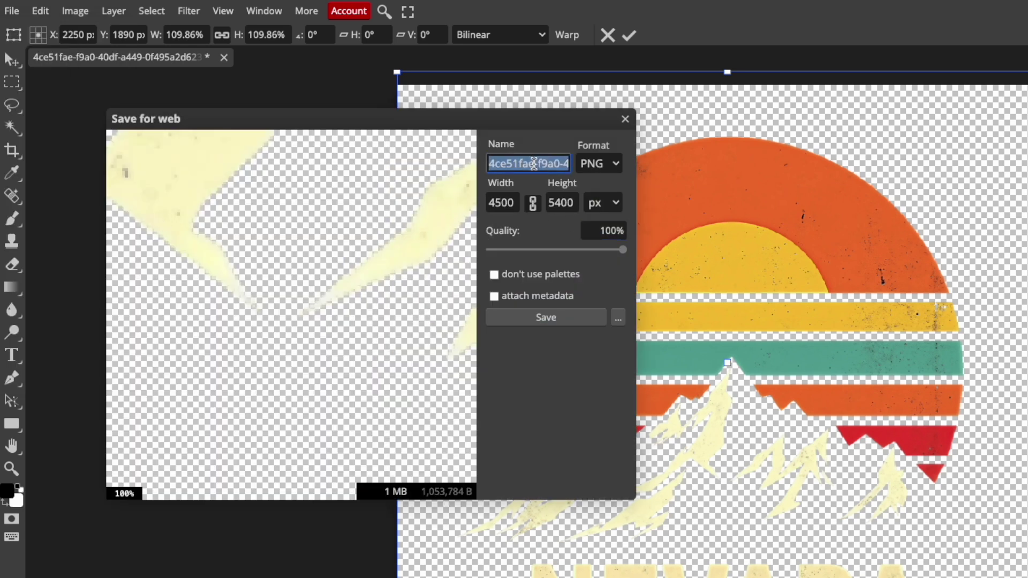
text(Neva)
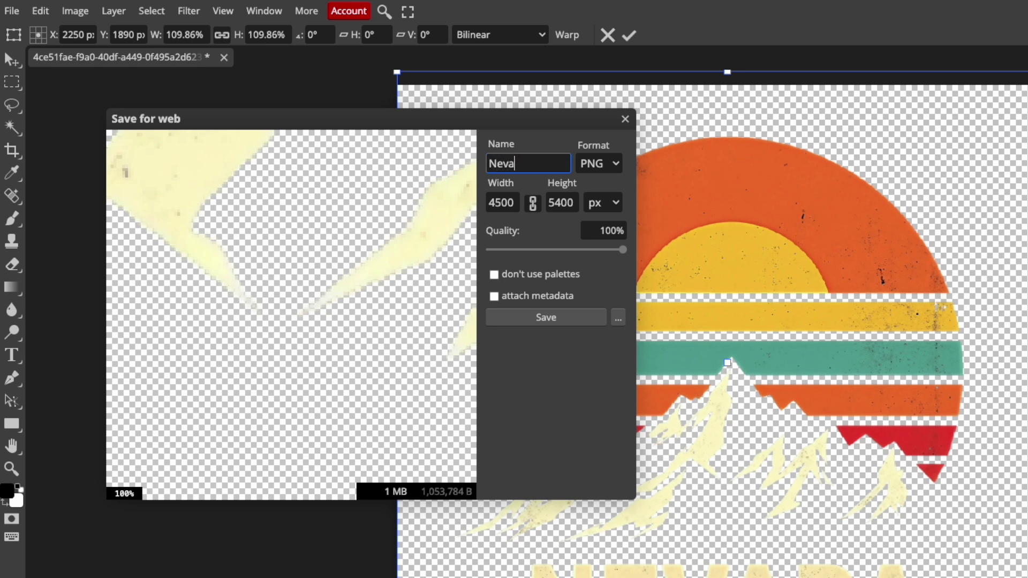
text(da)
click(561, 317)
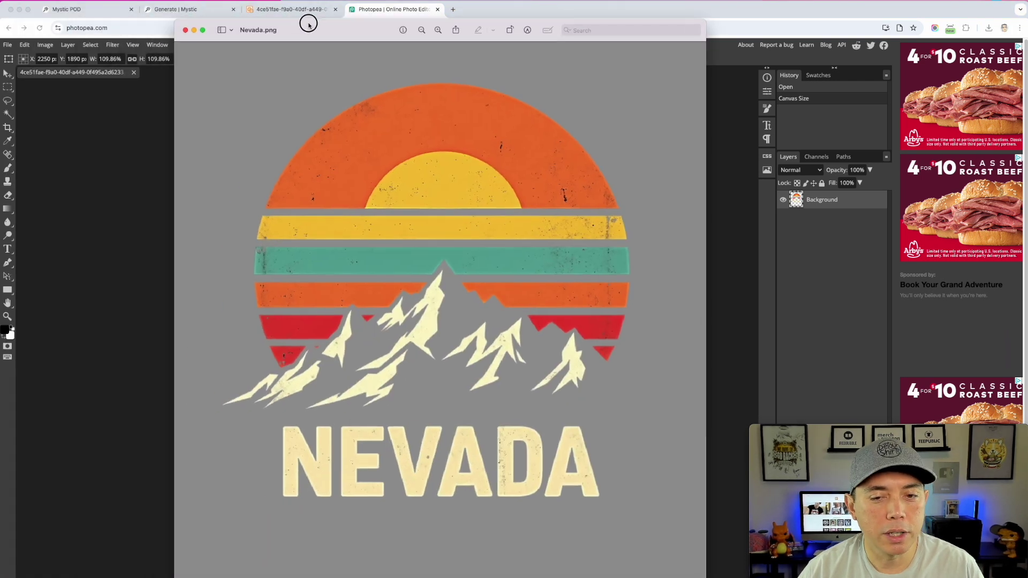
click(184, 31)
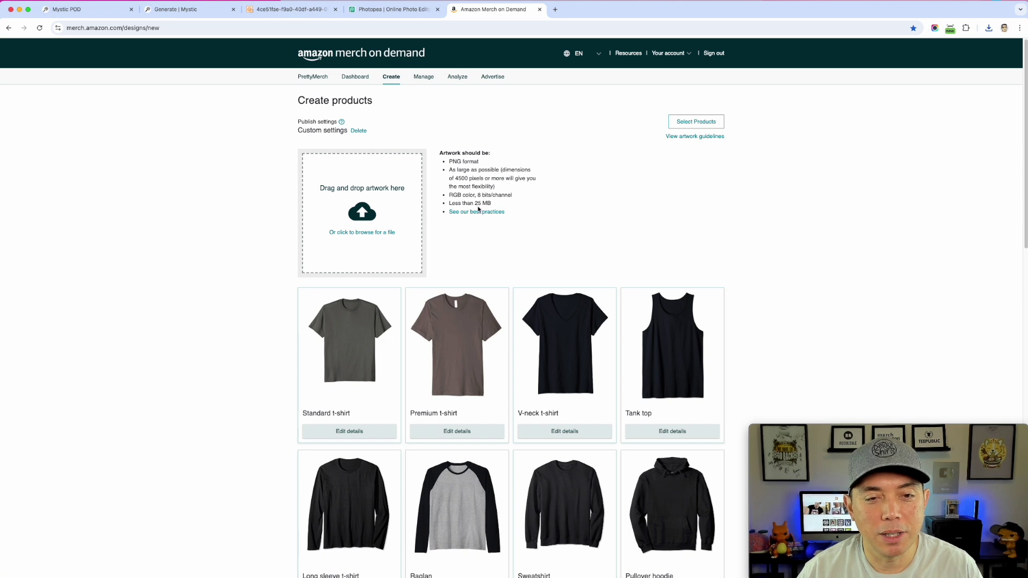
Step: Upload Nevada.png as the artwork in Amazon Merch on Demand and add brown to the Standard t-shirt's colors
drag(710, 177, 407, 236)
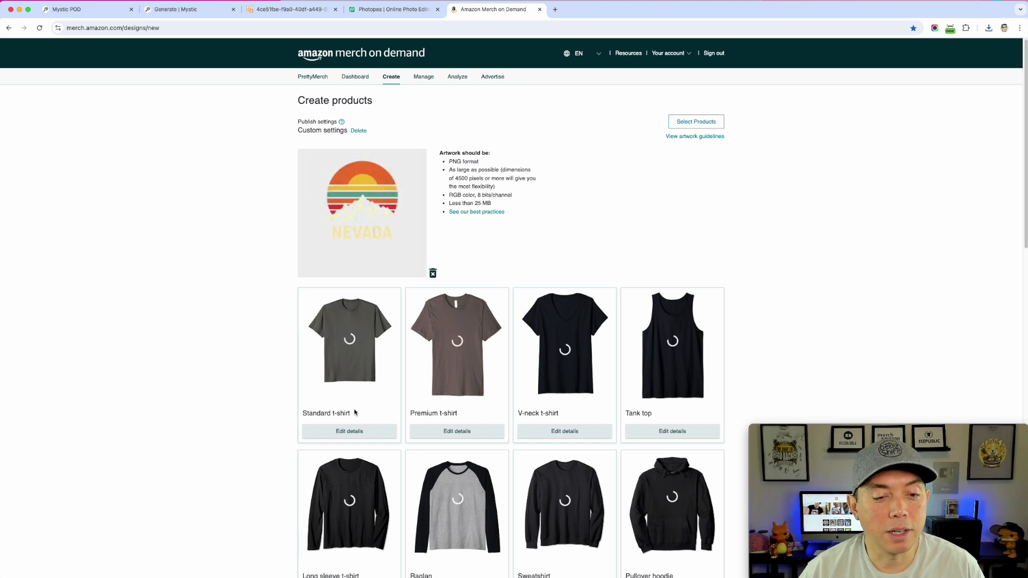
scroll(356, 408, down, 3)
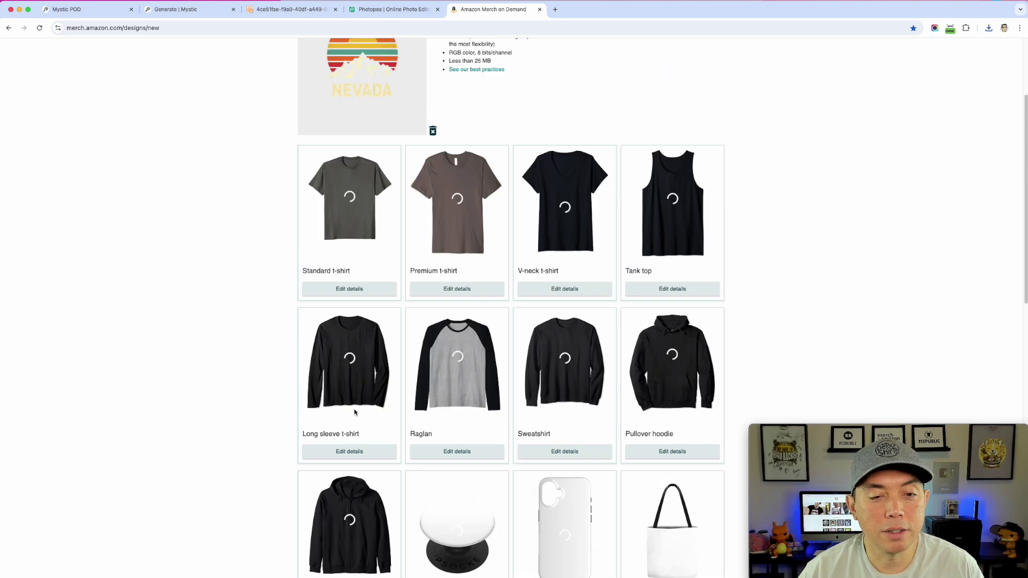
click(372, 293)
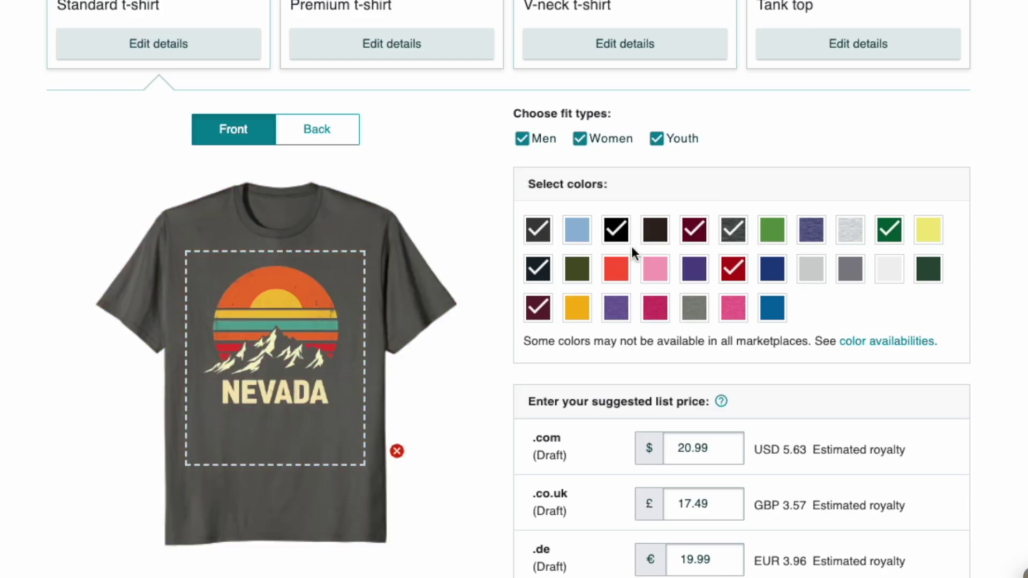
click(660, 233)
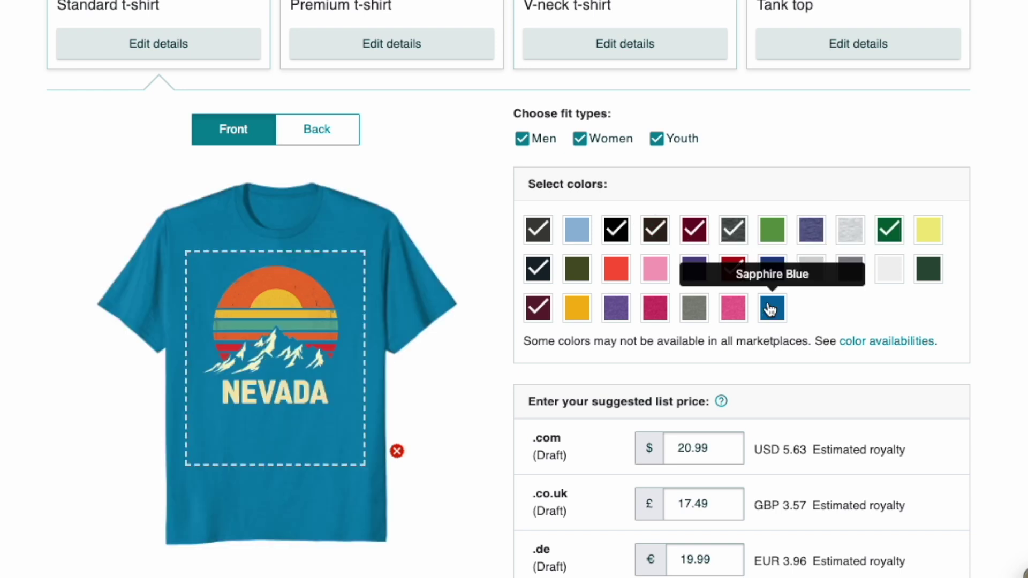
Step: Give the throw pillow a black background, shift its artwork down and scale it to 52%
scroll(514, 393, down, 10)
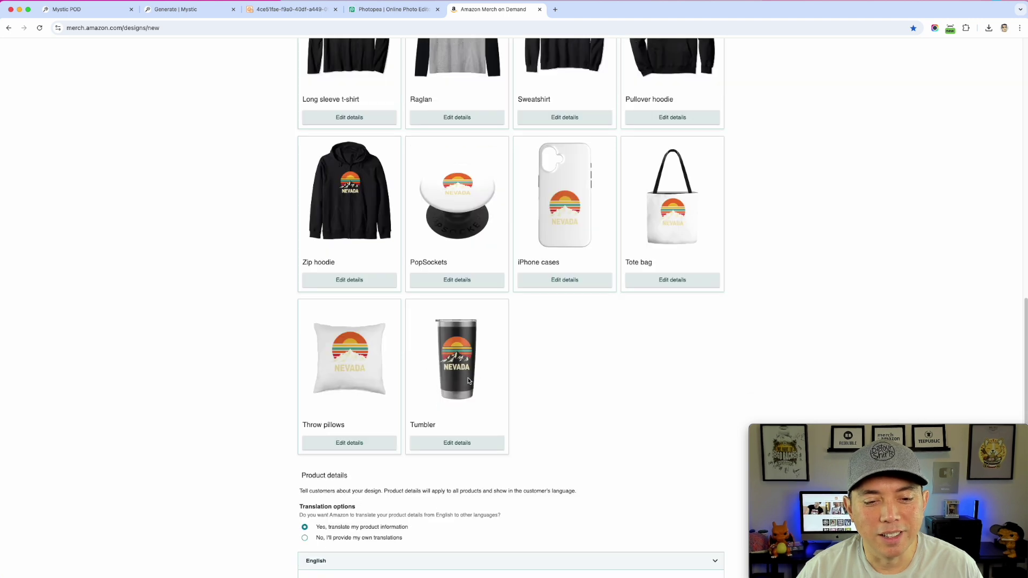
click(369, 443)
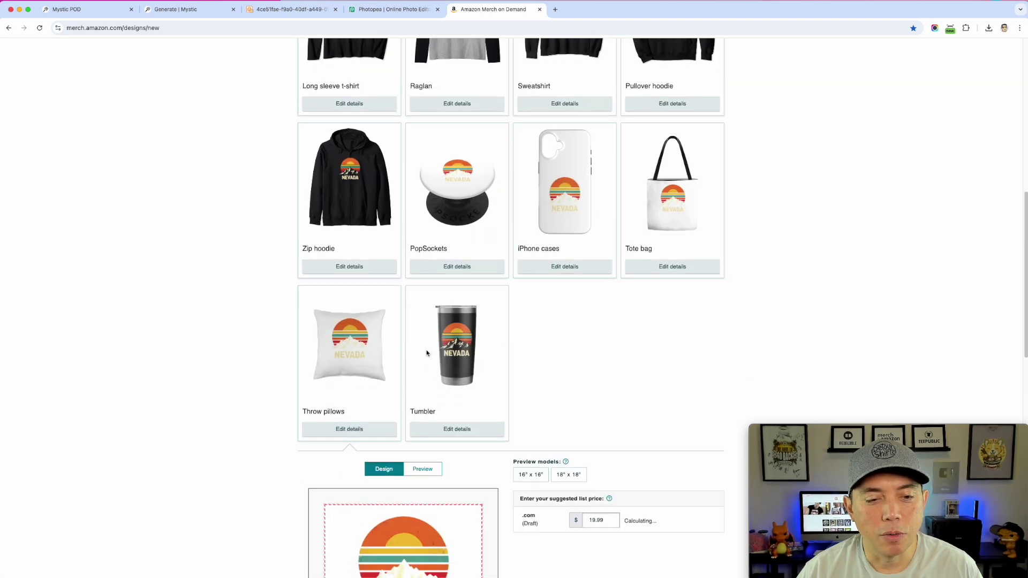
click(418, 480)
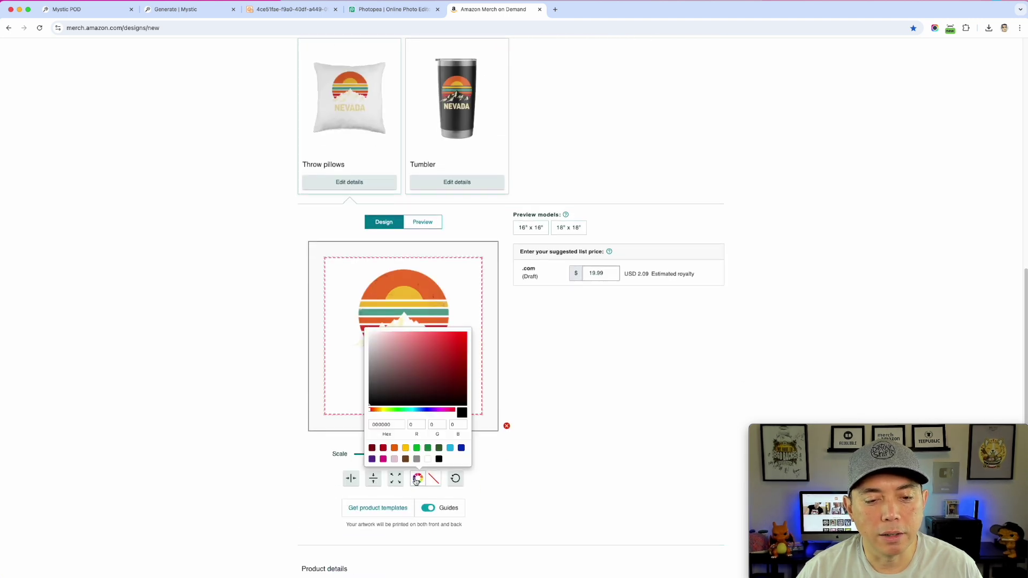
click(438, 459)
drag(395, 312, 395, 325)
drag(400, 459, 404, 458)
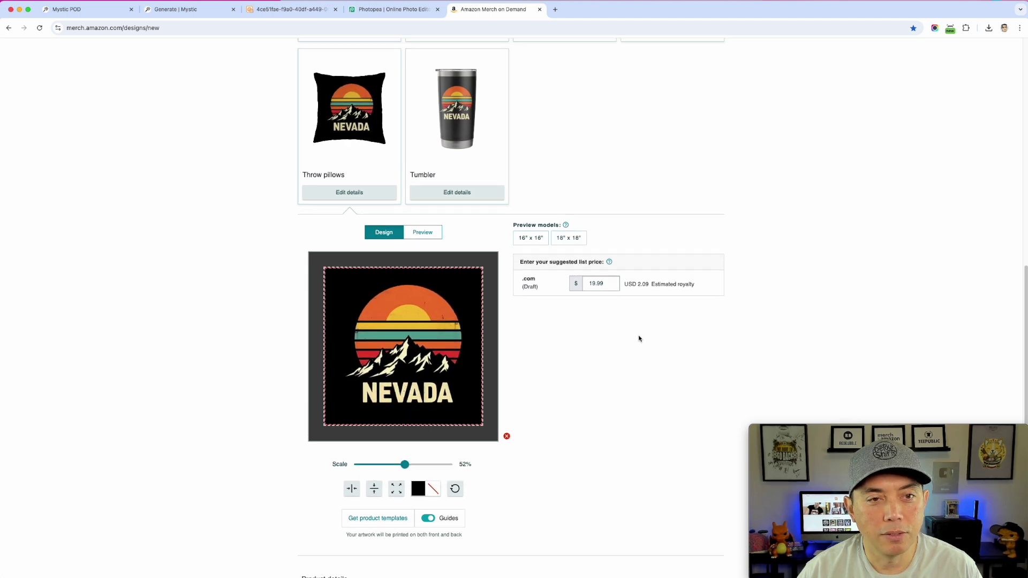
Step: Give the PopSockets product a black background, reposition its artwork within the guide circle and scale it to 9%
scroll(638, 338, up, 3)
click(470, 179)
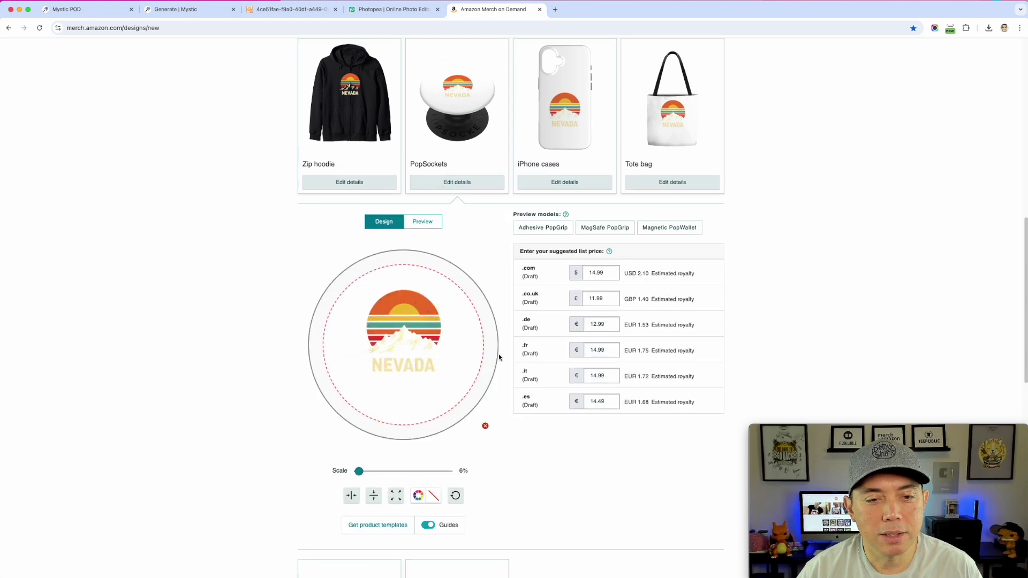
click(424, 500)
click(439, 475)
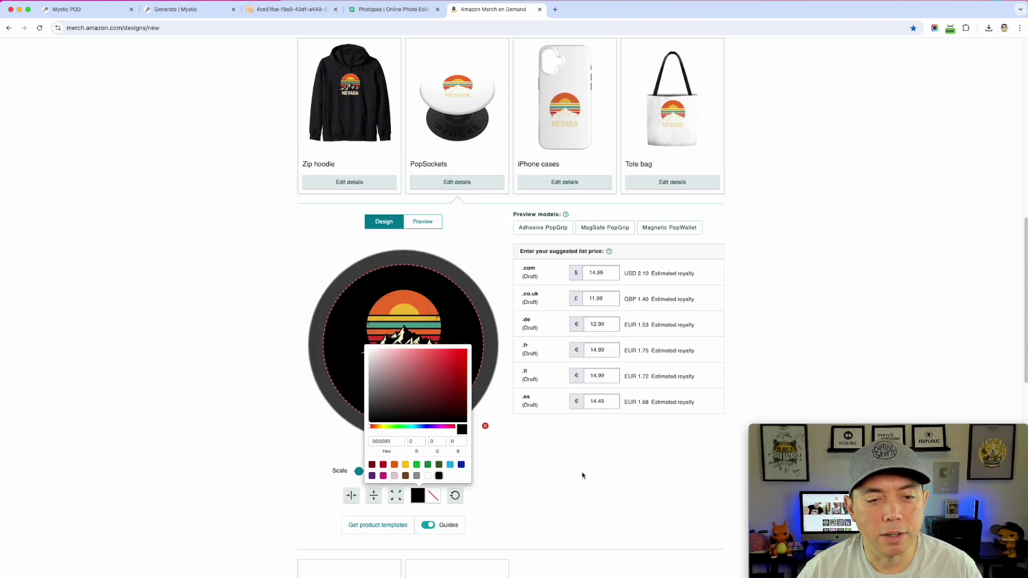
drag(359, 471, 362, 471)
drag(413, 367, 392, 350)
drag(363, 471, 361, 470)
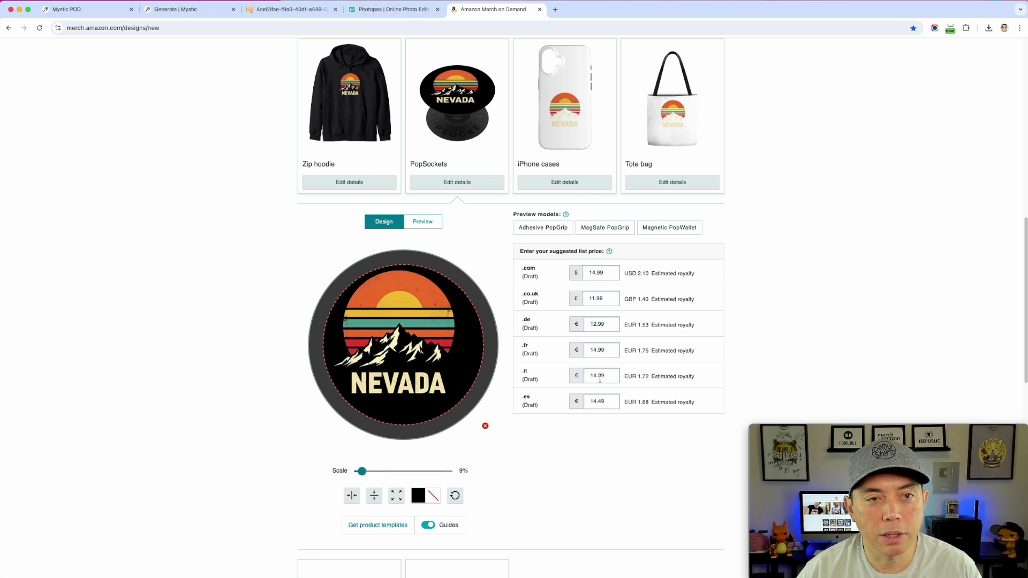
Step: Scale the artwork on the front of the pullover hoodie to 100%
scroll(693, 190, up, 4)
click(673, 244)
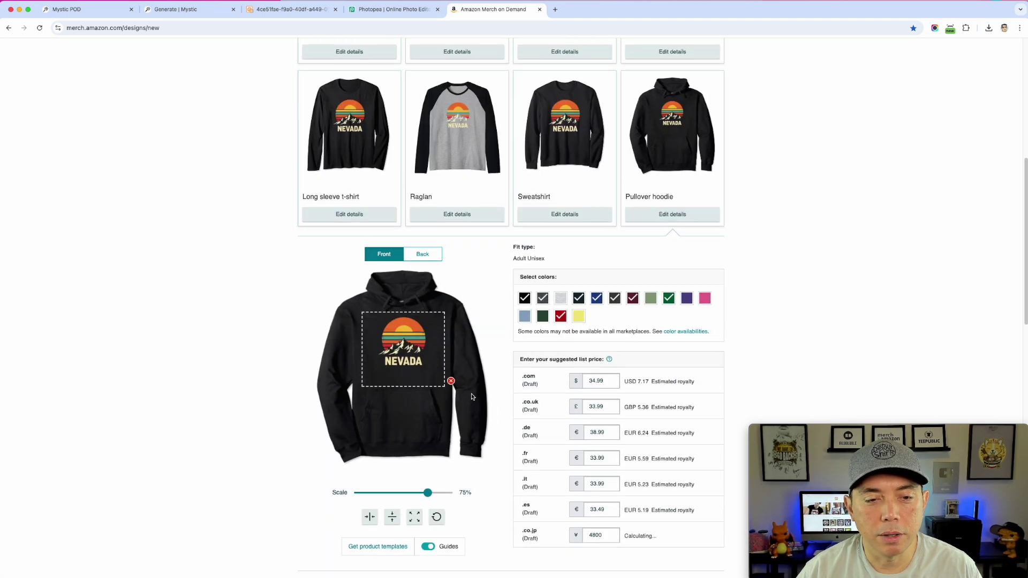
drag(431, 460, 470, 460)
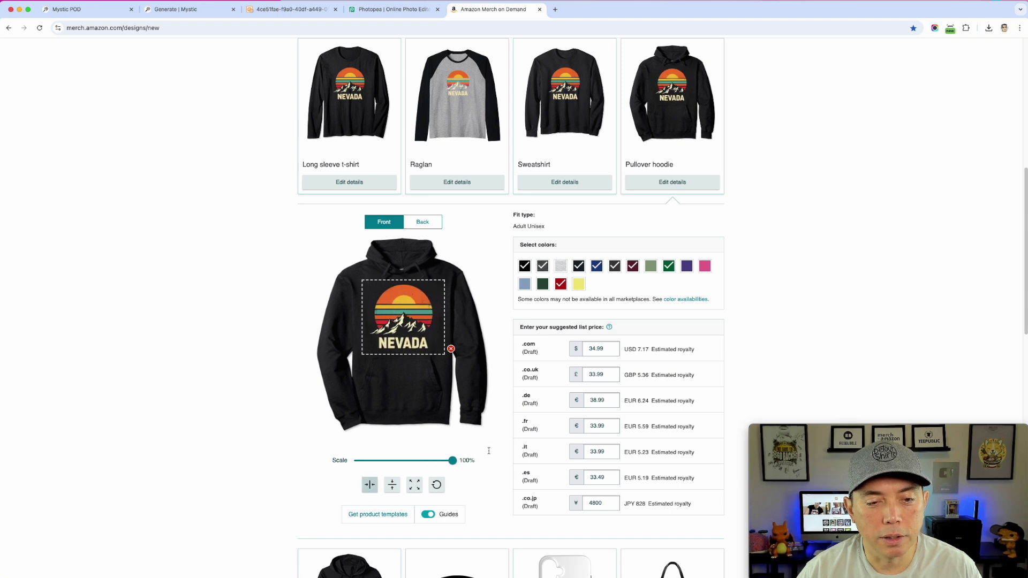
scroll(794, 308, up, 10)
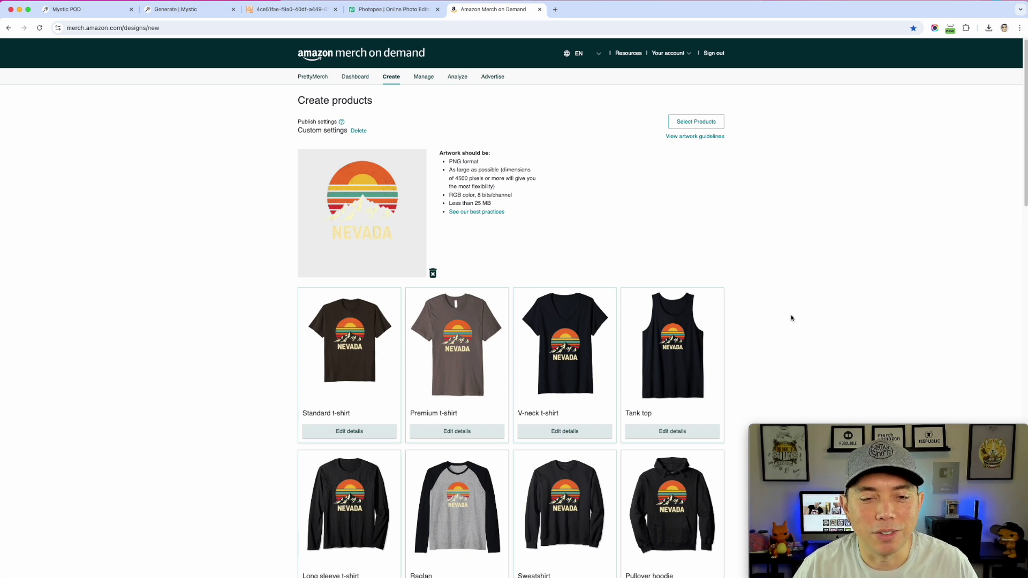
scroll(573, 292, down, 5)
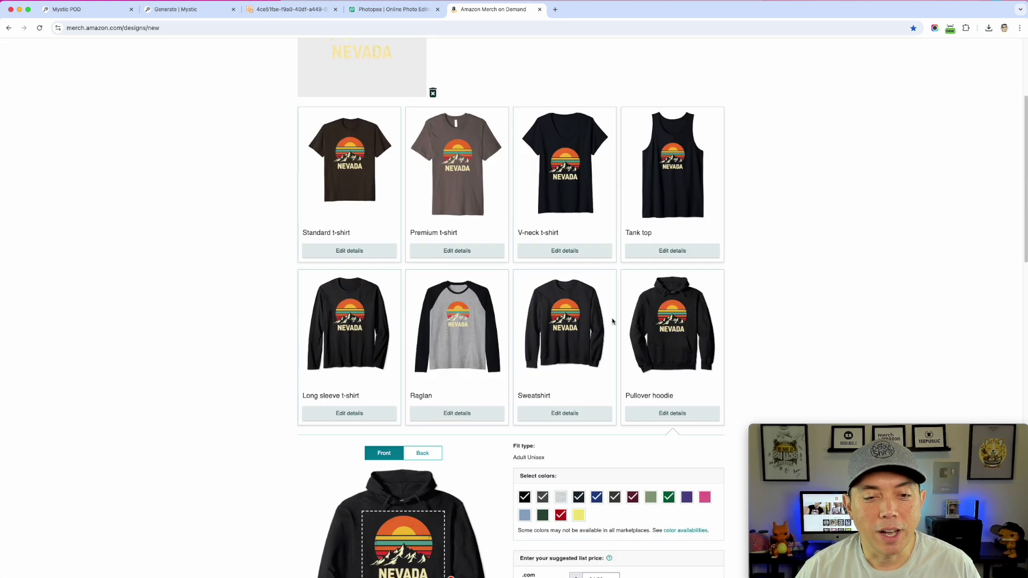
scroll(700, 371, down, 1)
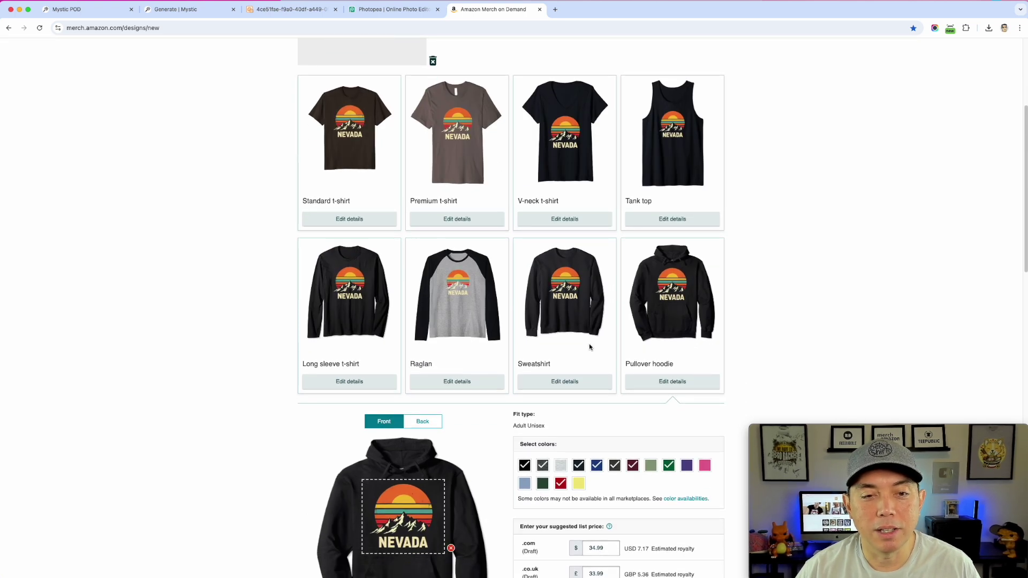
Step: Clear the existing design title and brand in the English product details
scroll(589, 348, down, 10)
scroll(590, 348, down, 16)
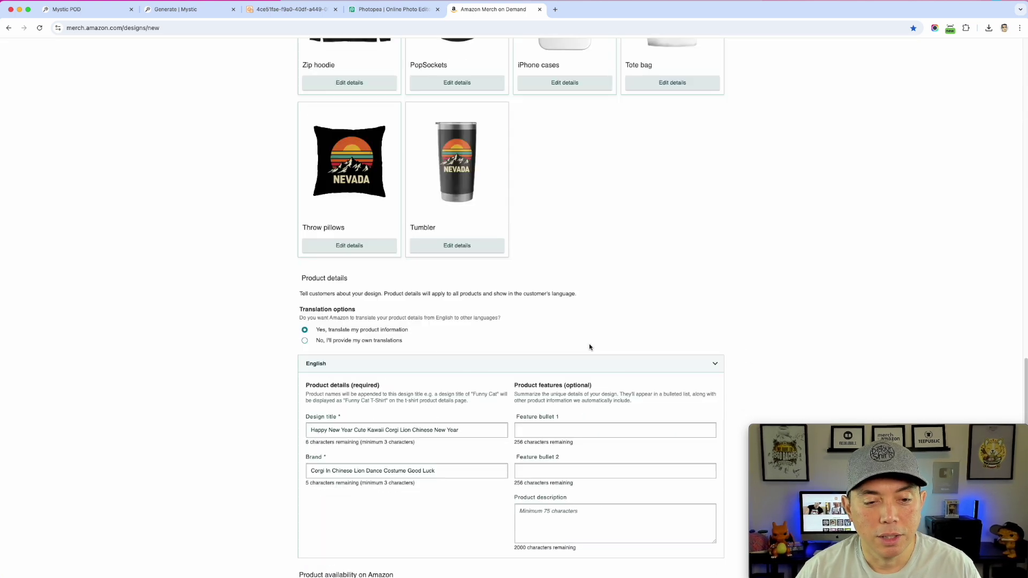
triple_click(355, 322)
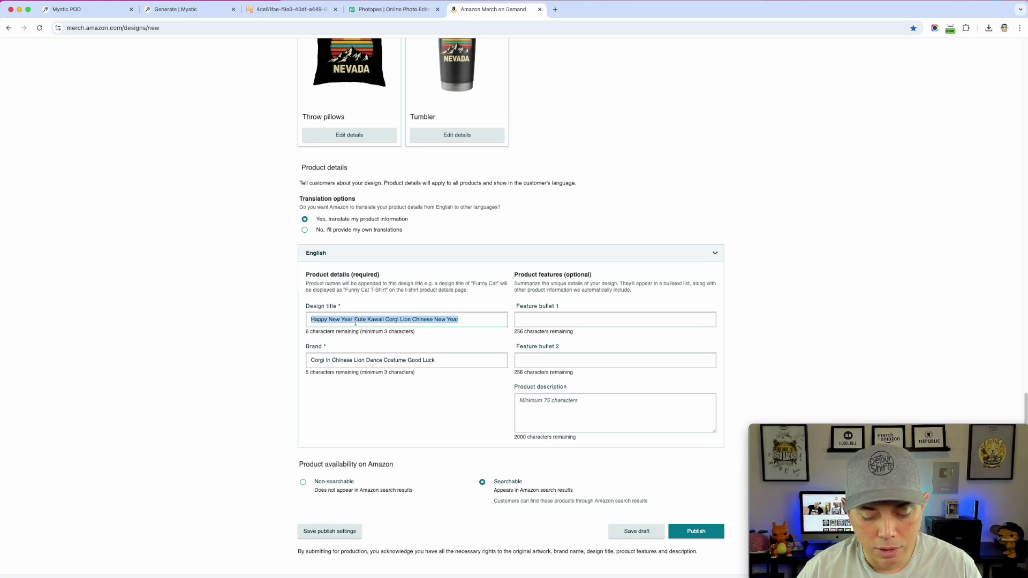
key(BackSpace)
triple_click(376, 367)
key(BackSpace)
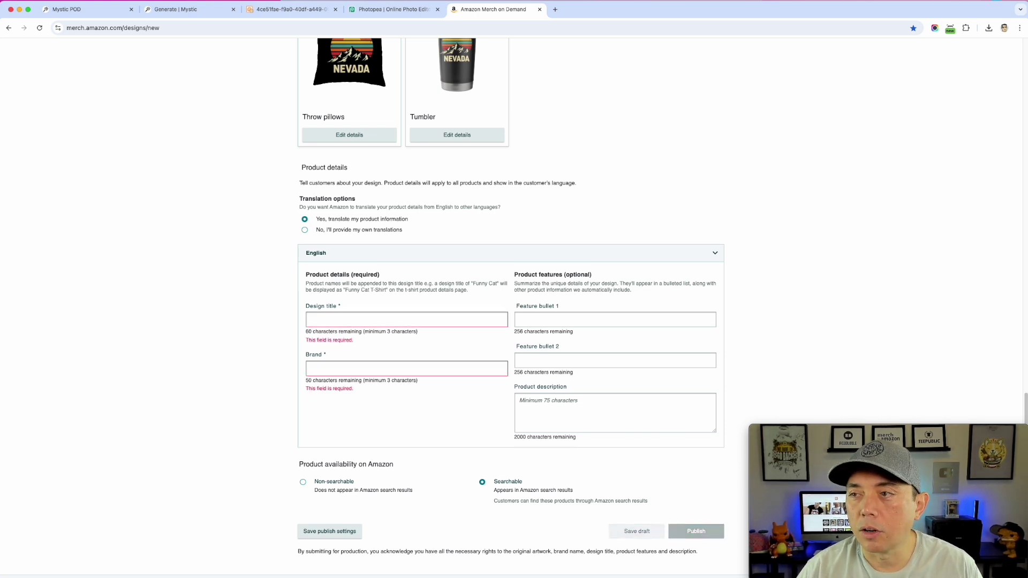
Step: Switch to the mystic-designs spreadsheet in Numbers and copy the title "Retro Nevada" from the Nevada row
key(super+Tab)
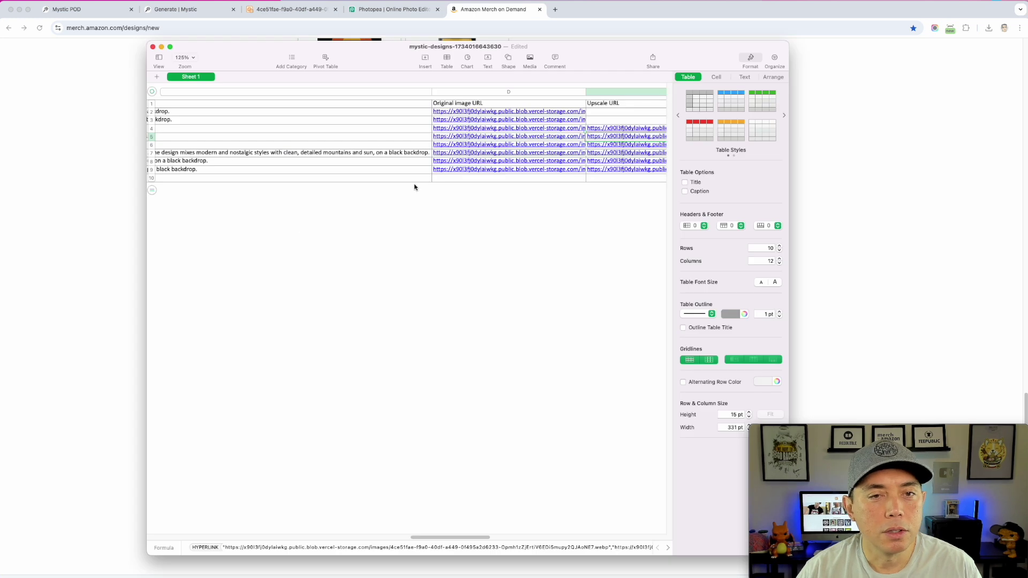
click(820, 98)
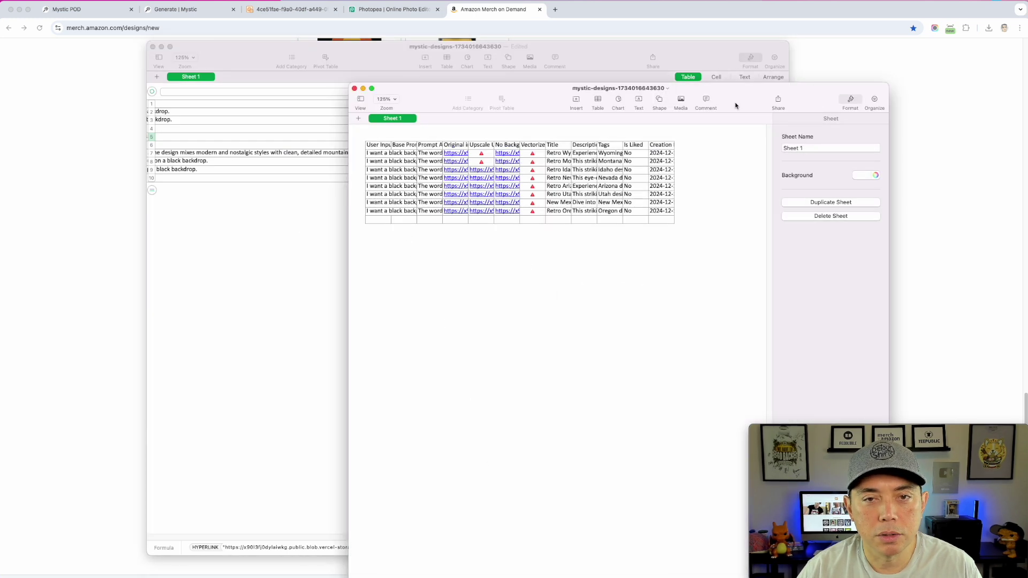
click(355, 89)
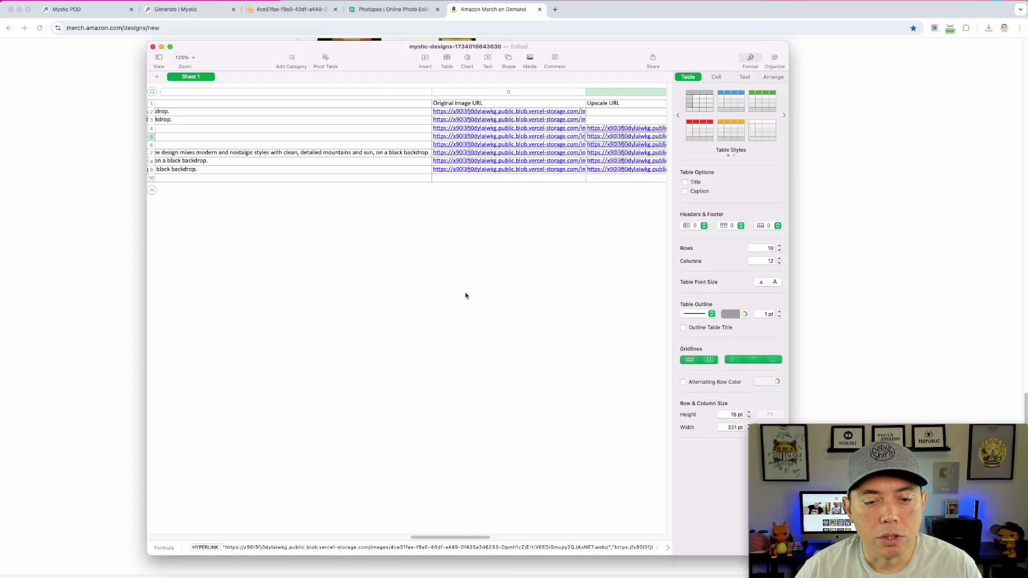
scroll(368, 153, left, 10)
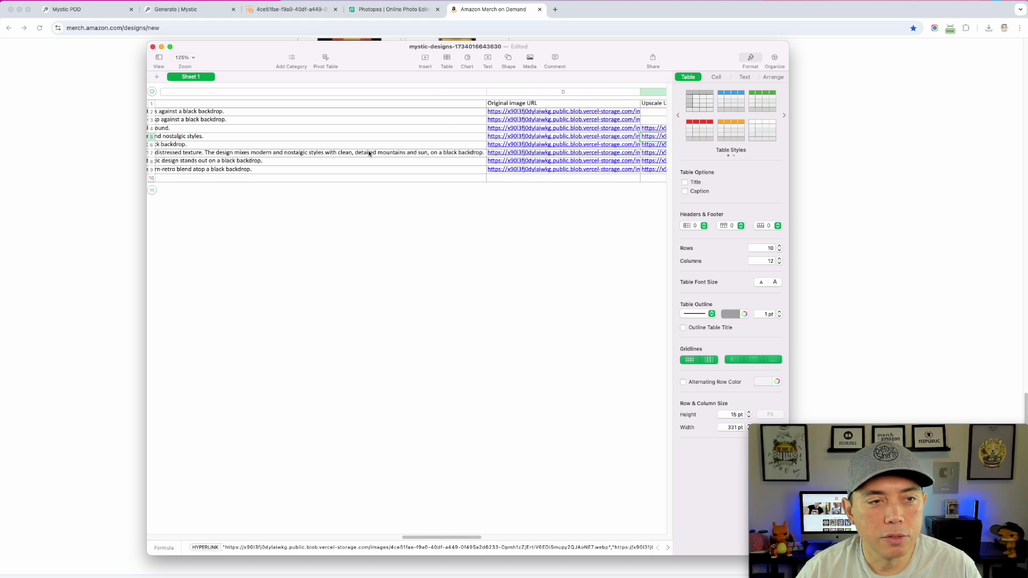
scroll(368, 154, right, 15)
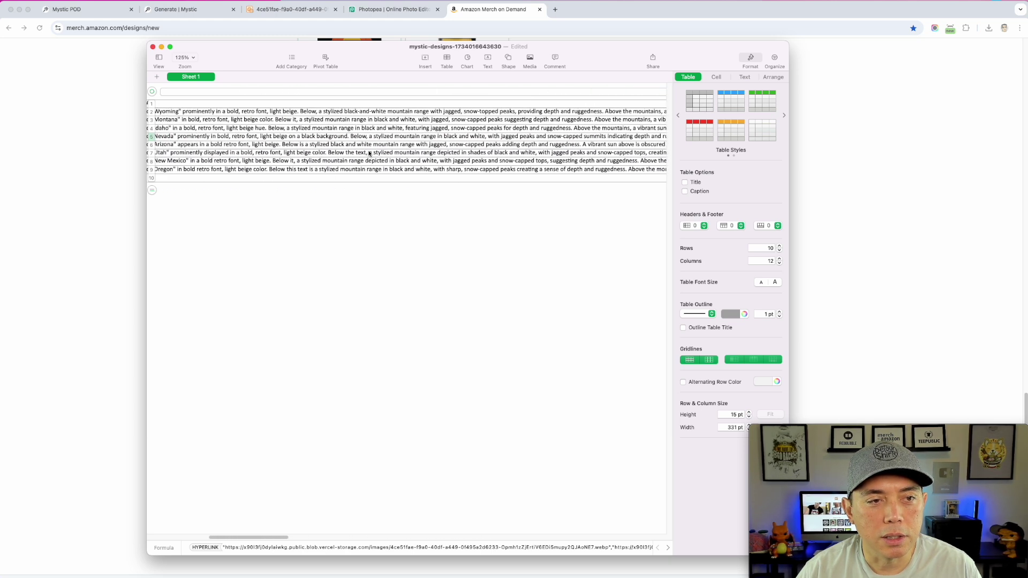
scroll(368, 154, right, 5)
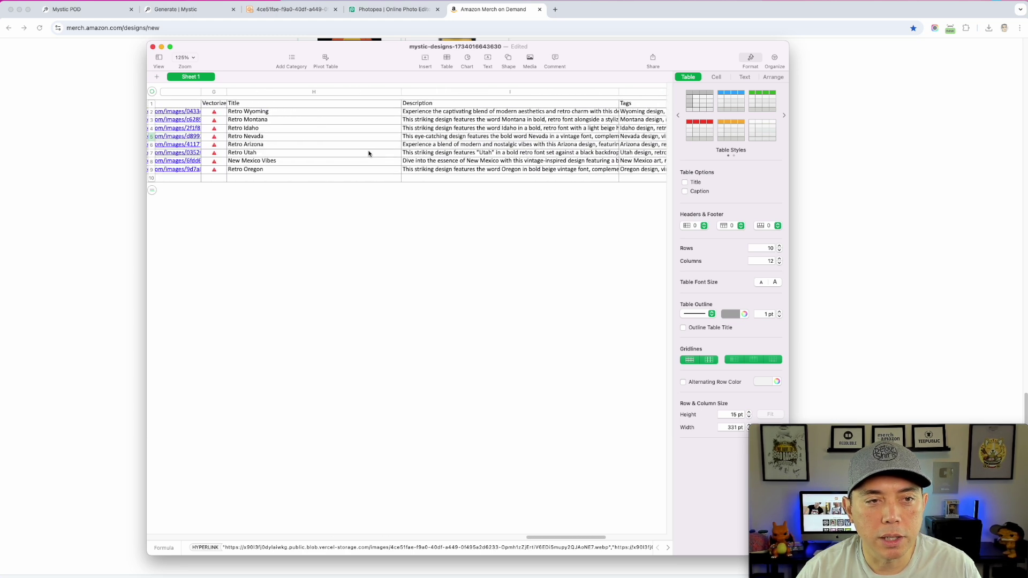
click(246, 138)
click(245, 137)
key(super+c)
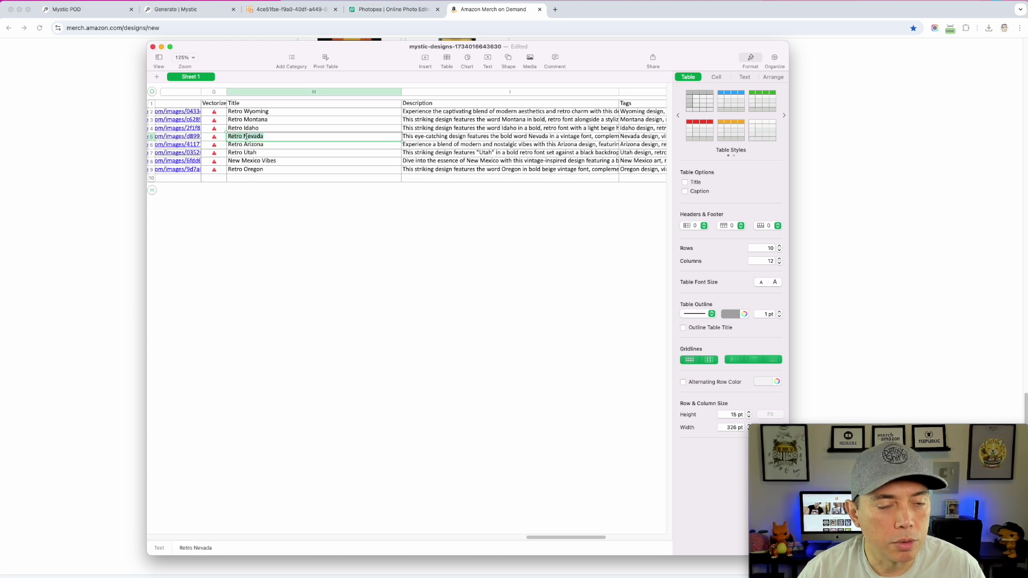
Step: Return to Amazon Merch on Demand and paste "Retro Nevada" as the design title
click(125, 187)
click(341, 318)
key(super+v)
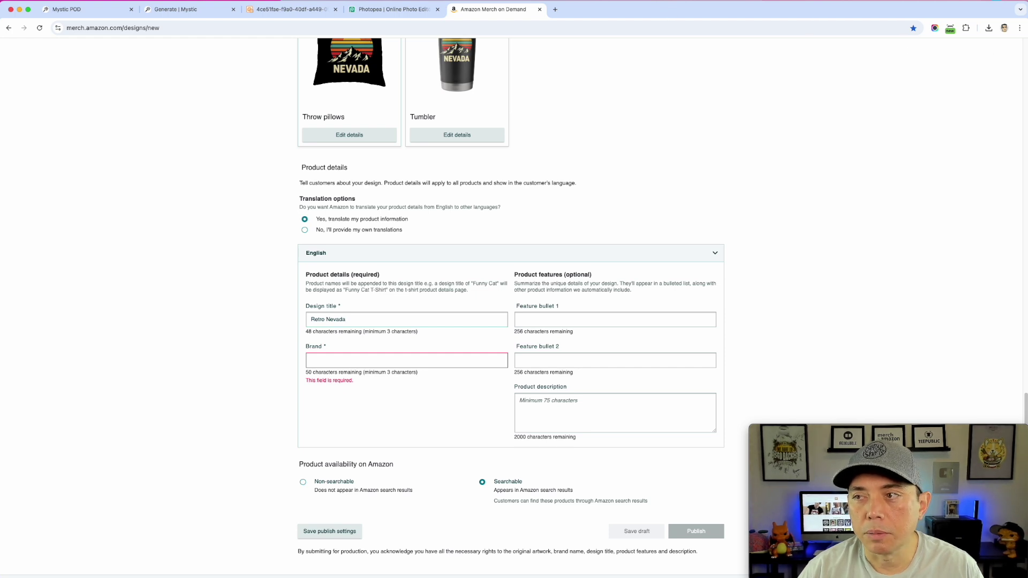
Step: Switch to the mystic-designs spreadsheet in Numbers and copy the full description text of the Nevada design
key(super+Tab)
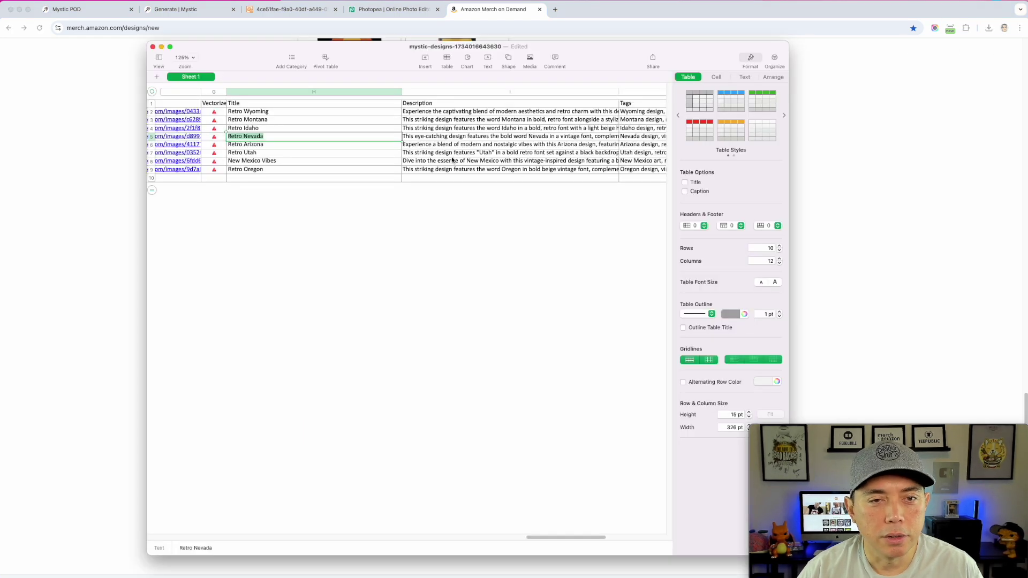
click(354, 88)
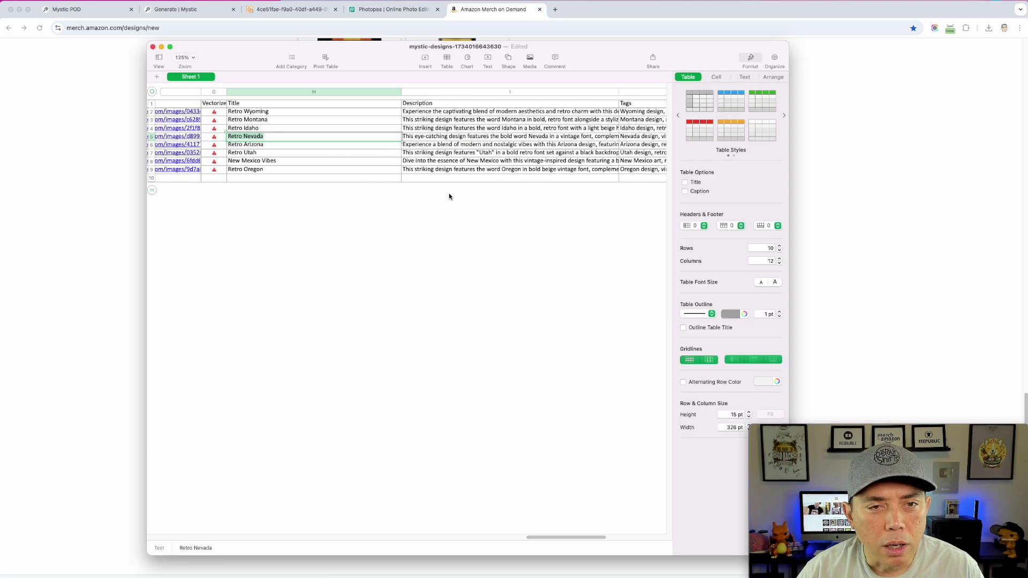
scroll(433, 172, right, 5)
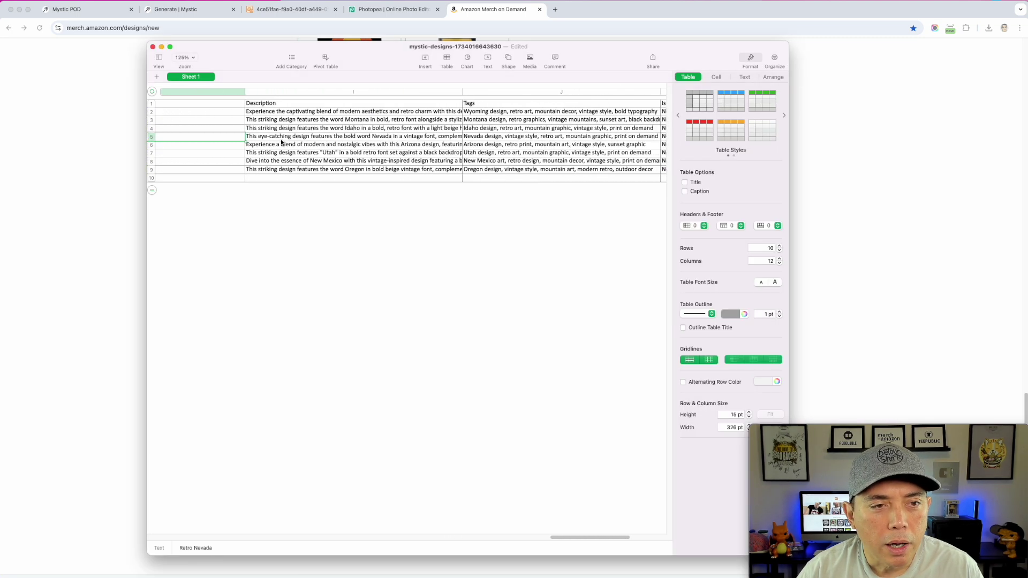
click(279, 137)
triple_click(279, 136)
key(super+c)
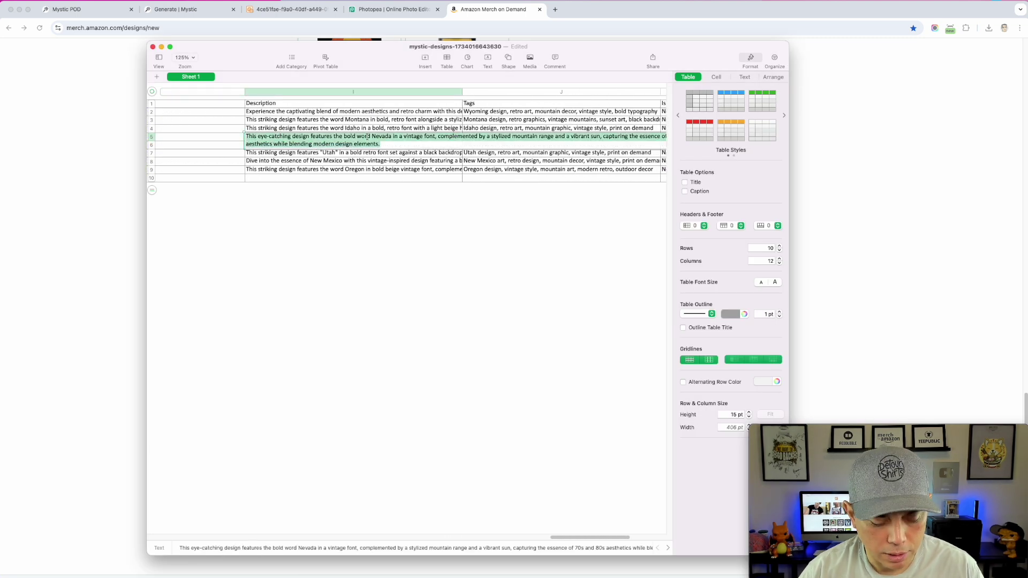
Step: Move the spreadsheet window aside and paste the Nevada description as the product description in Amazon Merch on Demand
drag(328, 72, 76, 65)
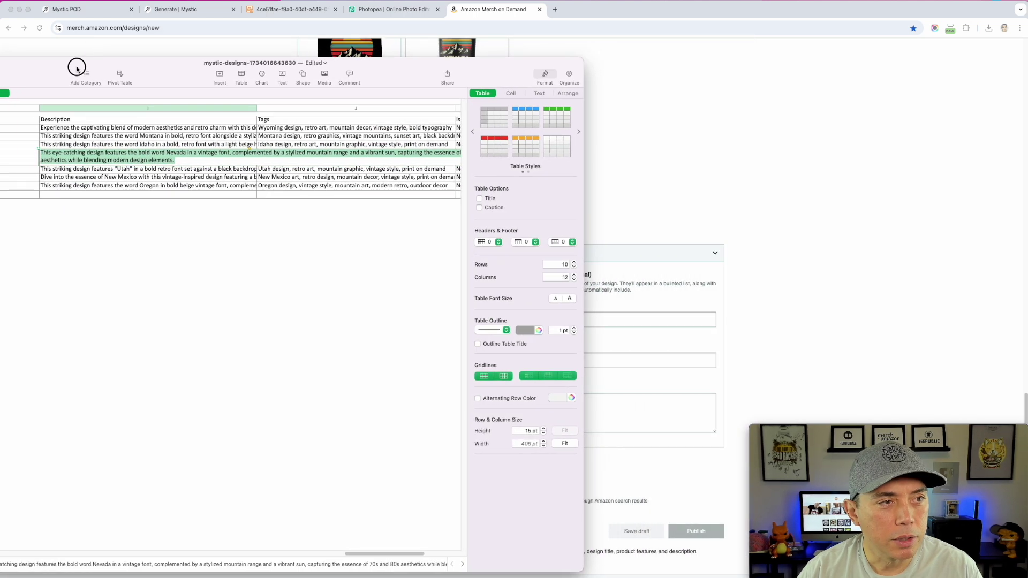
click(714, 195)
click(541, 363)
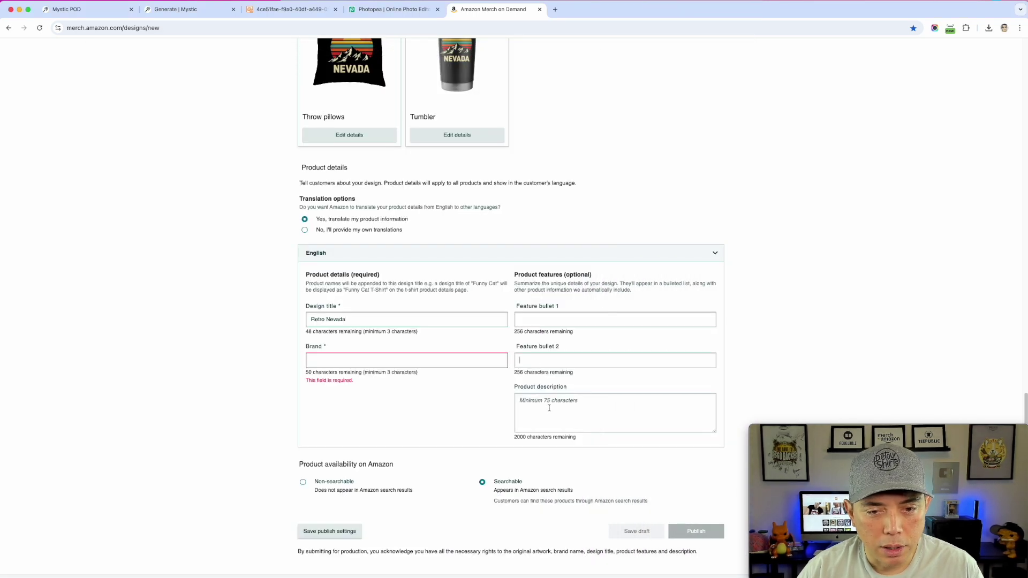
click(536, 401)
key(super+v)
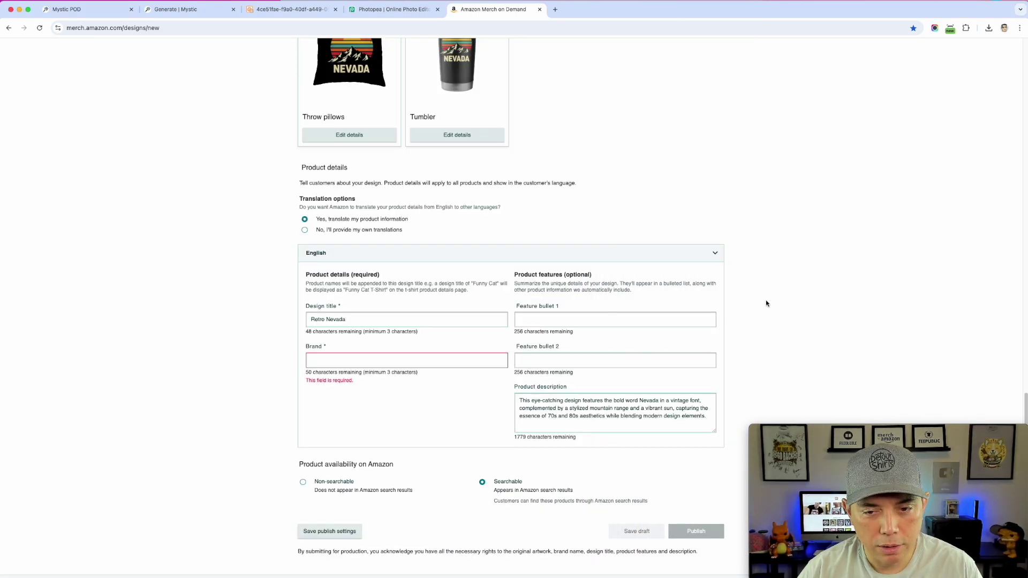
Step: Switch to the Numbers spreadsheet and copy the Nevada row's tags "Nevada design, vintage style, retro art, mountain graphic, print on demand"
key(super+Tab)
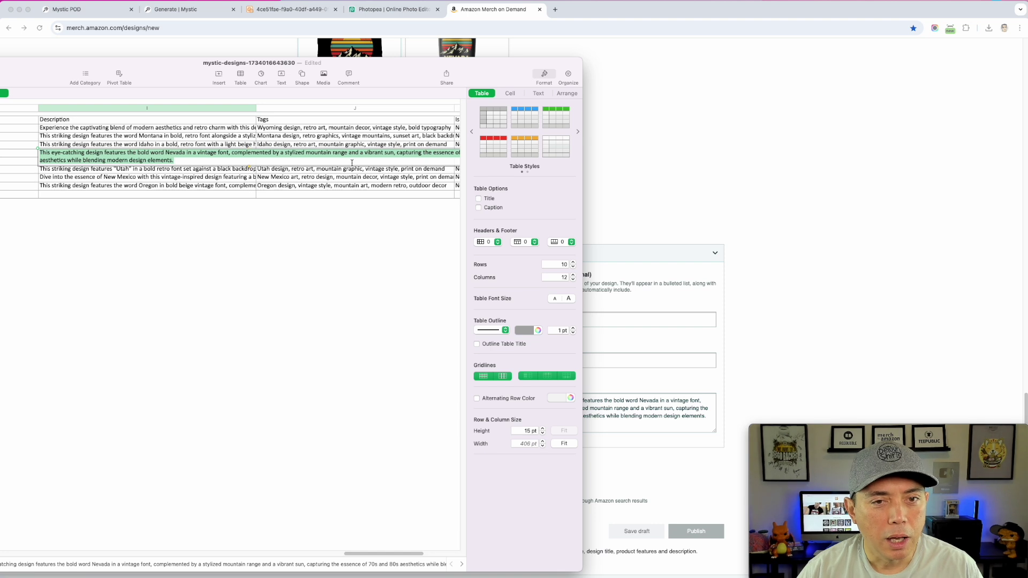
scroll(352, 162, right, 5)
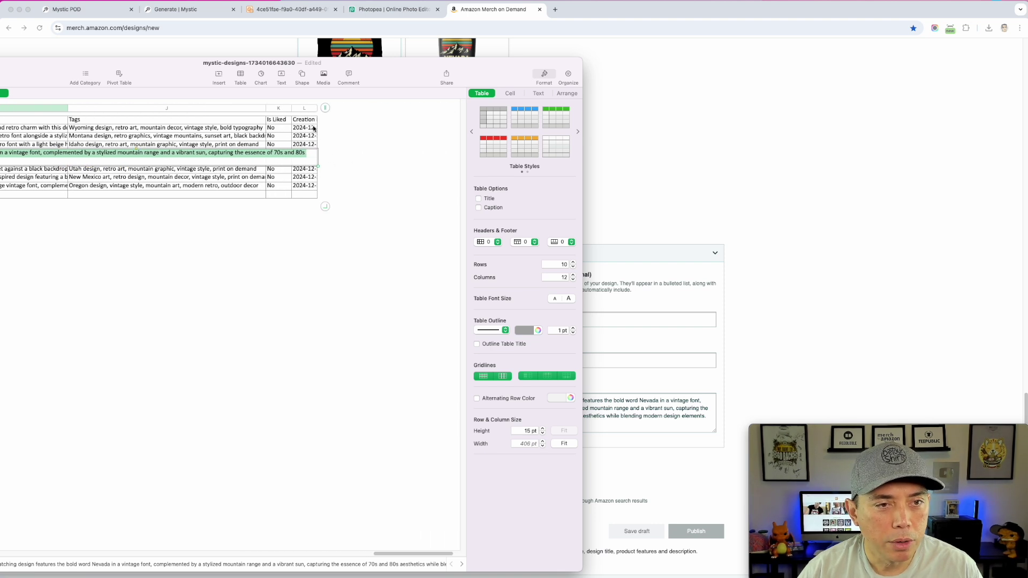
scroll(302, 206, left, 5)
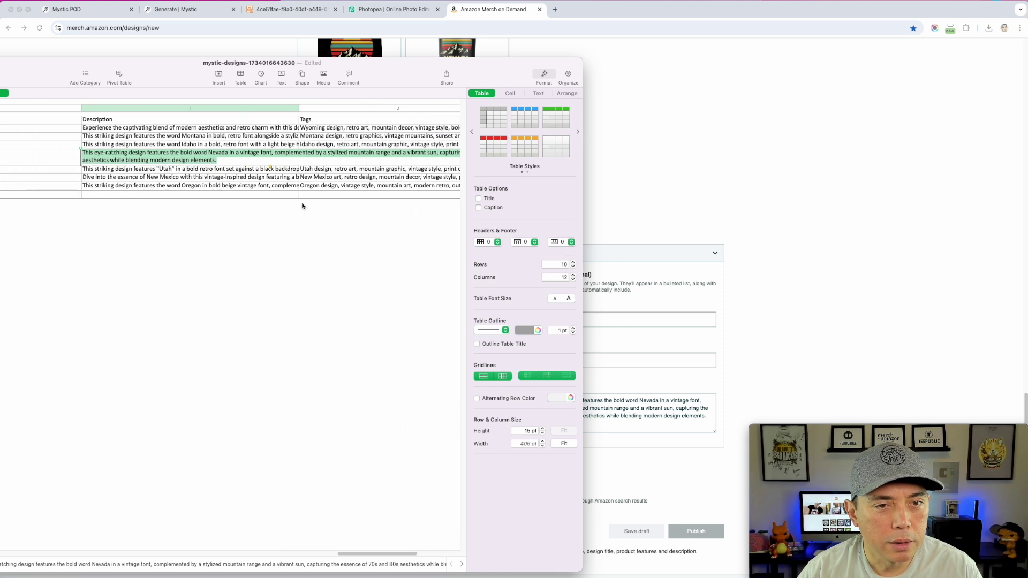
scroll(303, 206, right, 2)
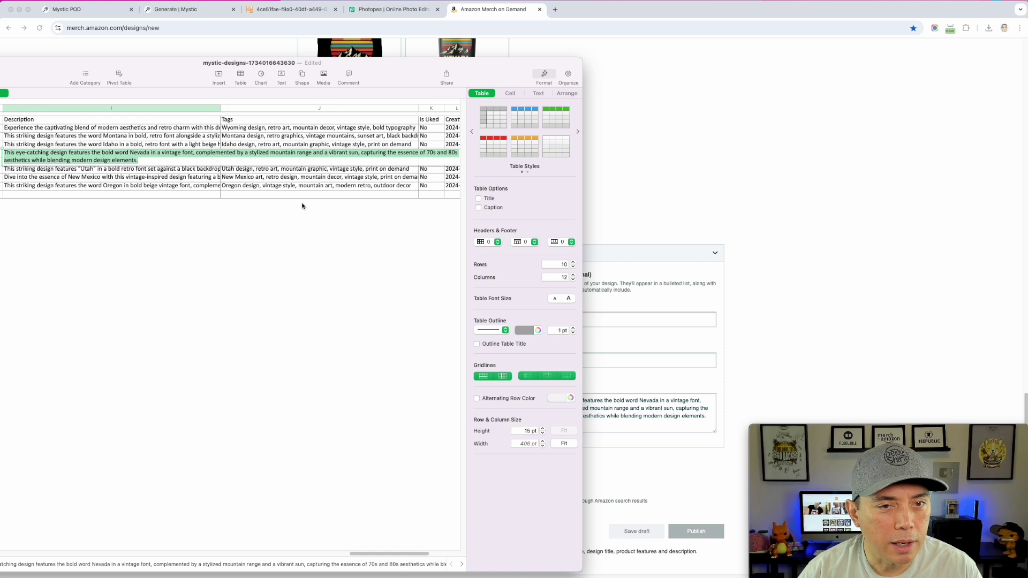
scroll(301, 206, right, 4)
scroll(302, 207, left, 5)
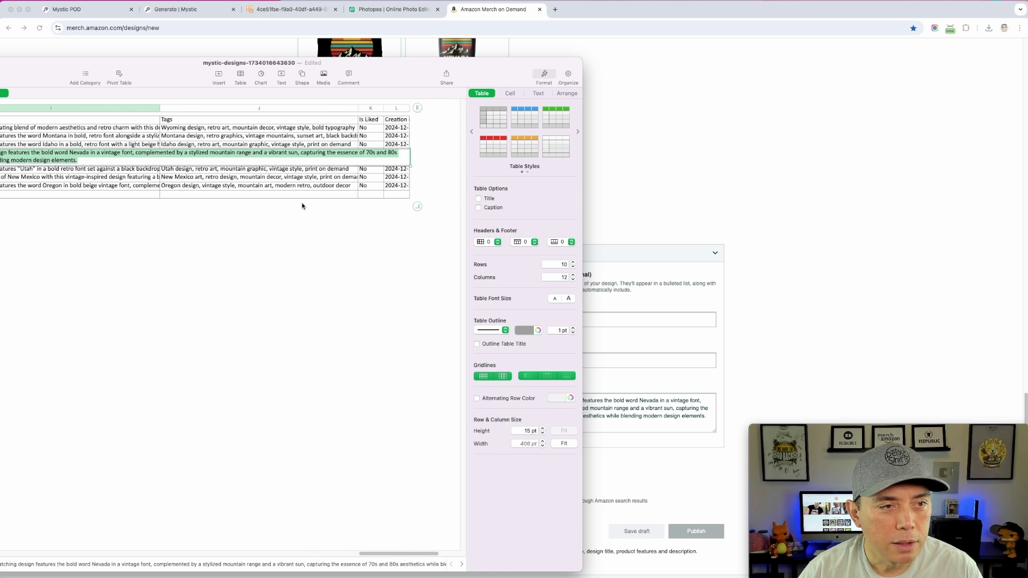
click(263, 138)
click(253, 154)
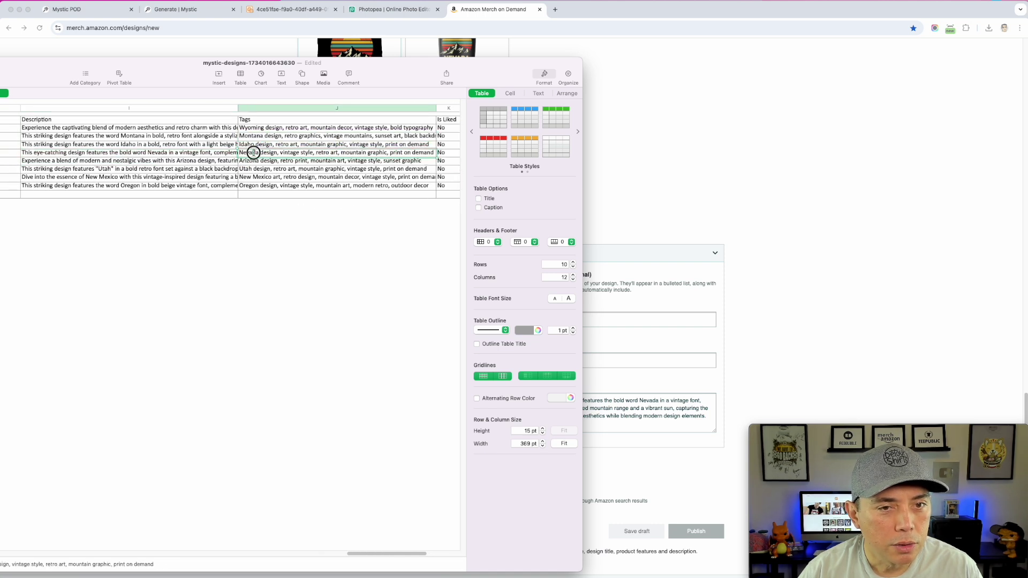
triple_click(253, 154)
key(super+c)
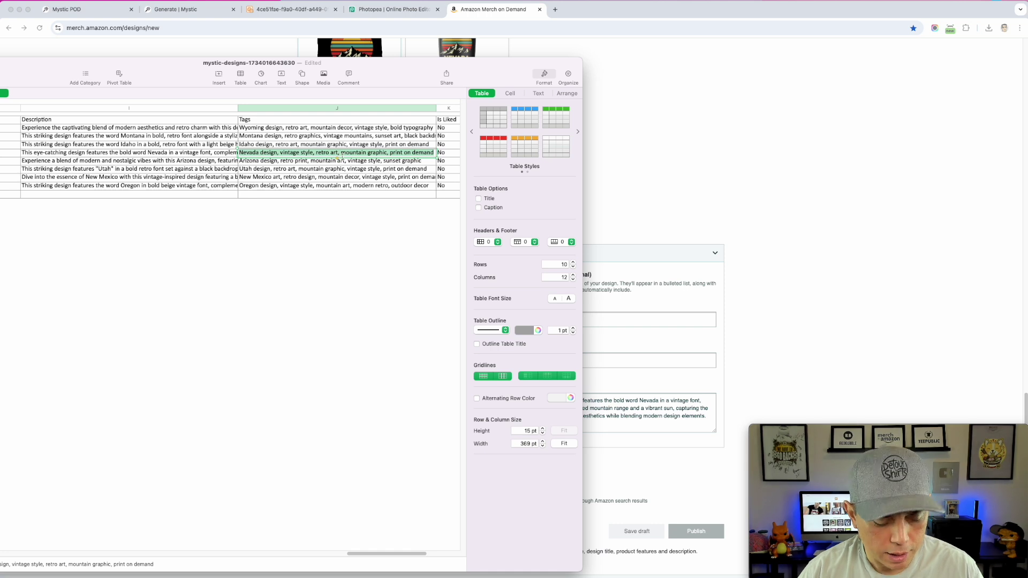
Step: Return to Amazon Merch on Demand and paste the copied Nevada tags into the brand as keyword reference
click(622, 347)
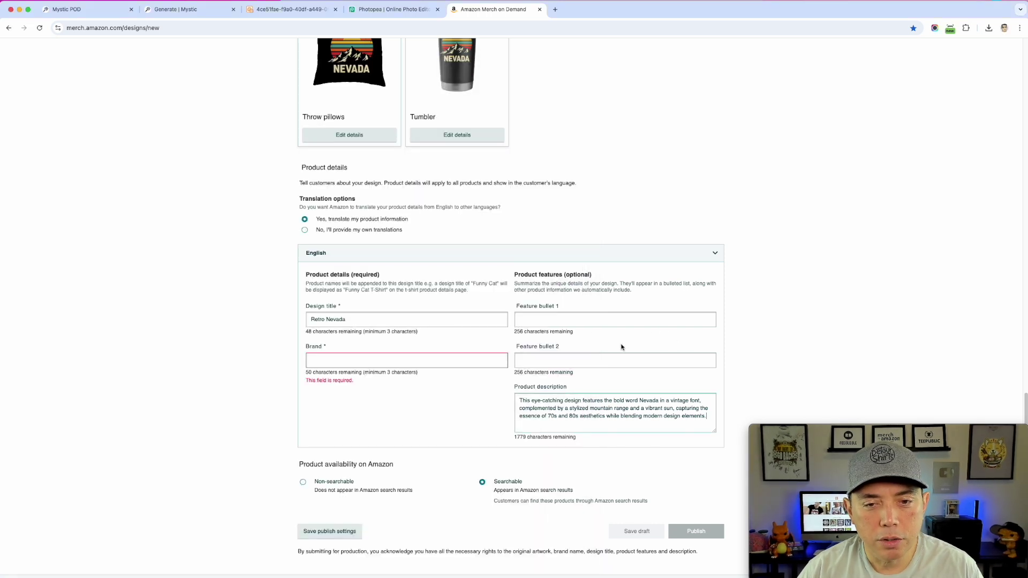
click(363, 319)
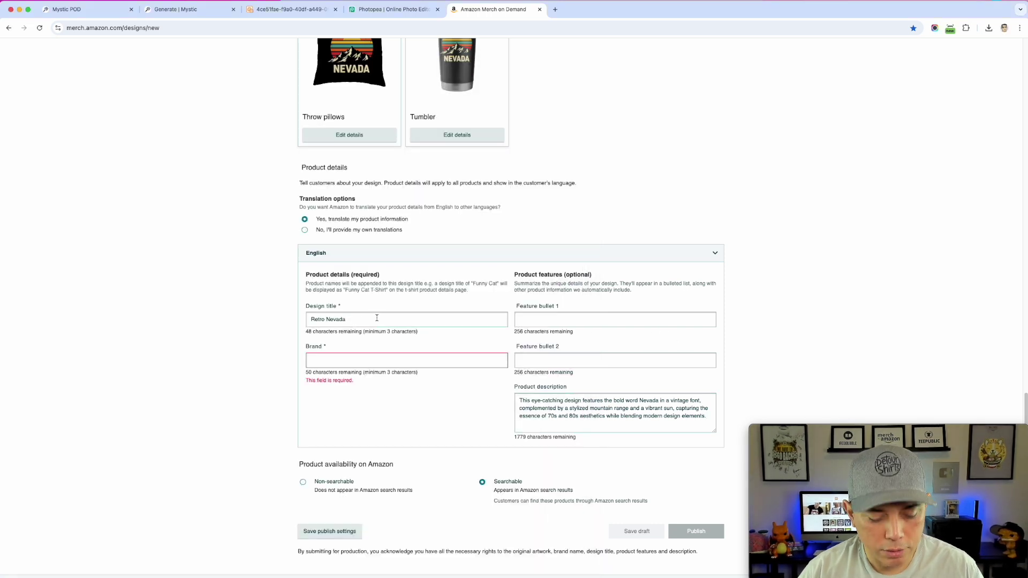
click(349, 357)
key(super+v)
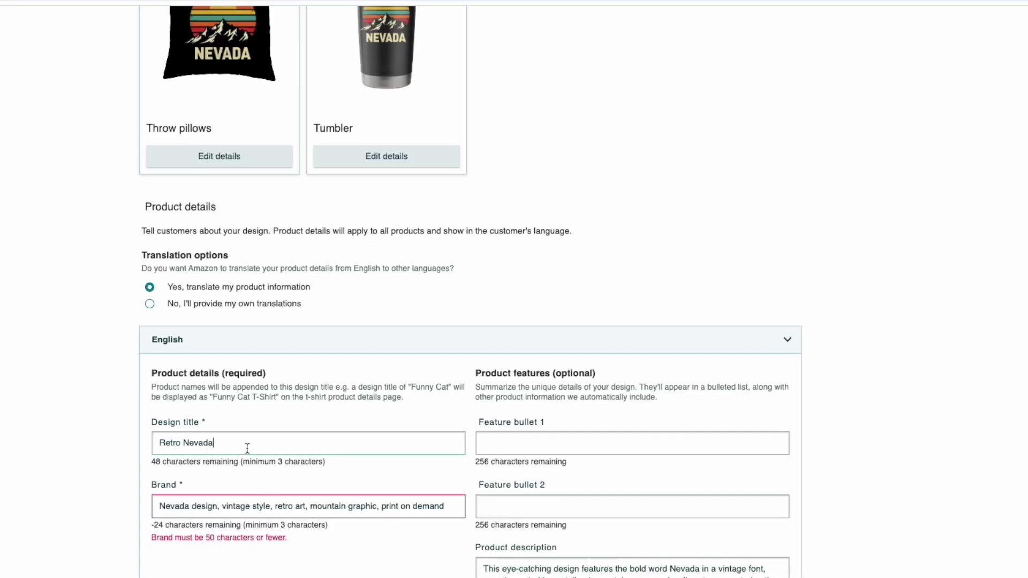
Step: Extend the design title to "Retro Nevada Vintage Sunset Style Mountain Graphic"
text(Vintage Style)
click(247, 443)
text(Sunset)
click(313, 442)
text(Mount)
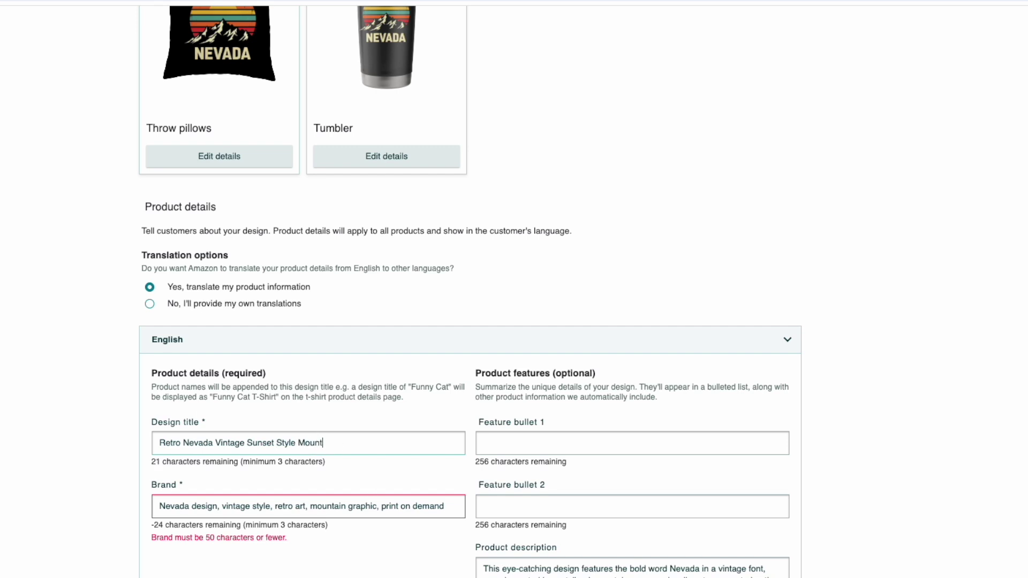
text(ainGRa)
key(BackSpace)
key(BackSpace)
text(raphic)
Step: Replace the tags in the brand with "Vintage Sunset Graphic Design USA States"
drag(218, 506, 445, 514)
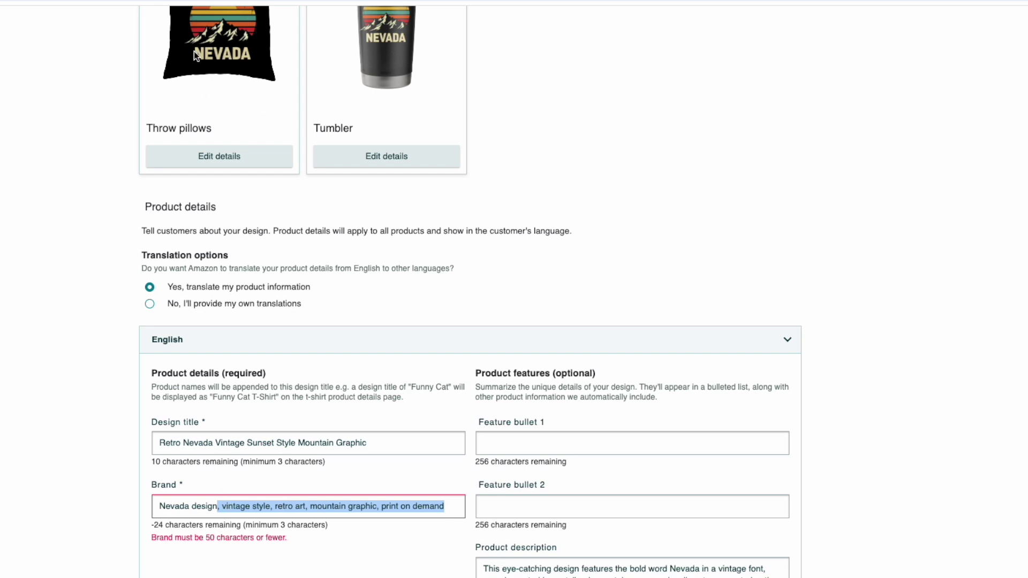
scroll(328, 246, up, 1)
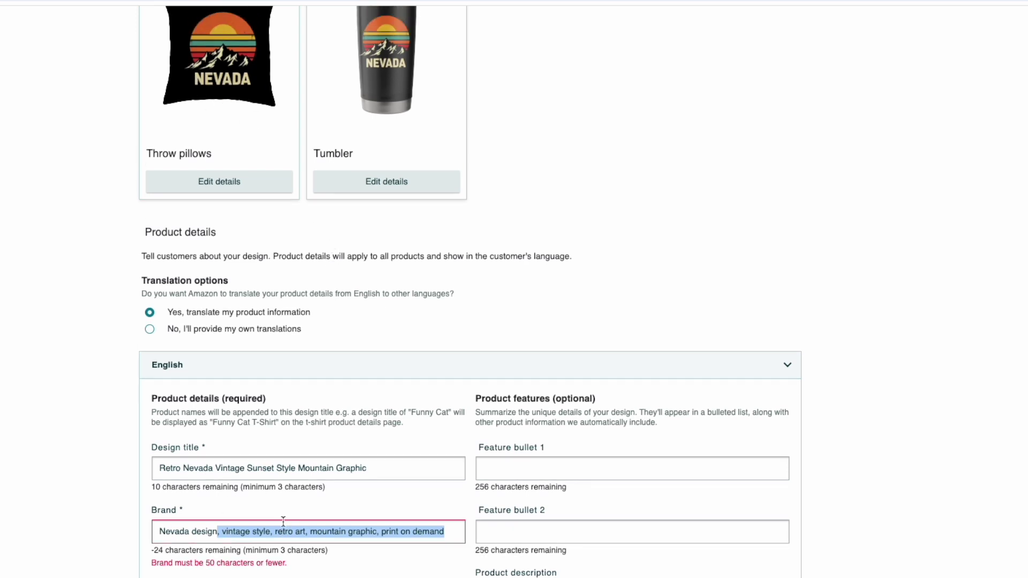
triple_click(260, 532)
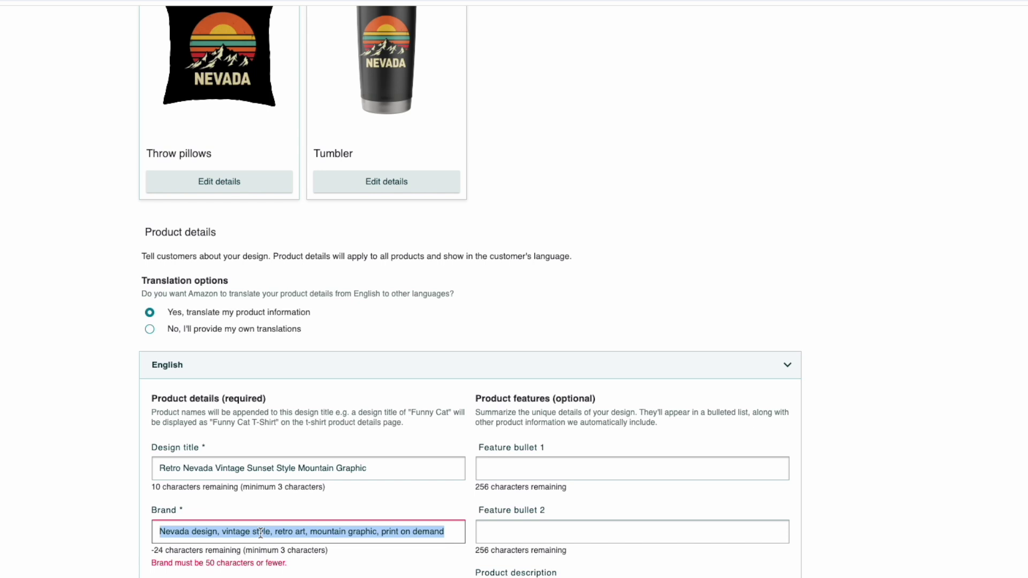
text(Vintage )
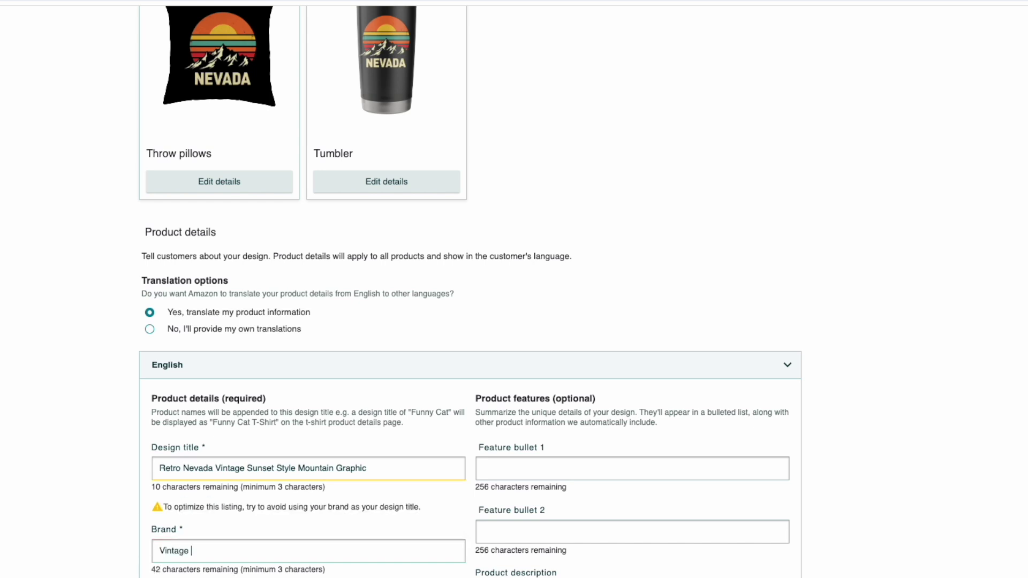
text(Sunset Graphic De)
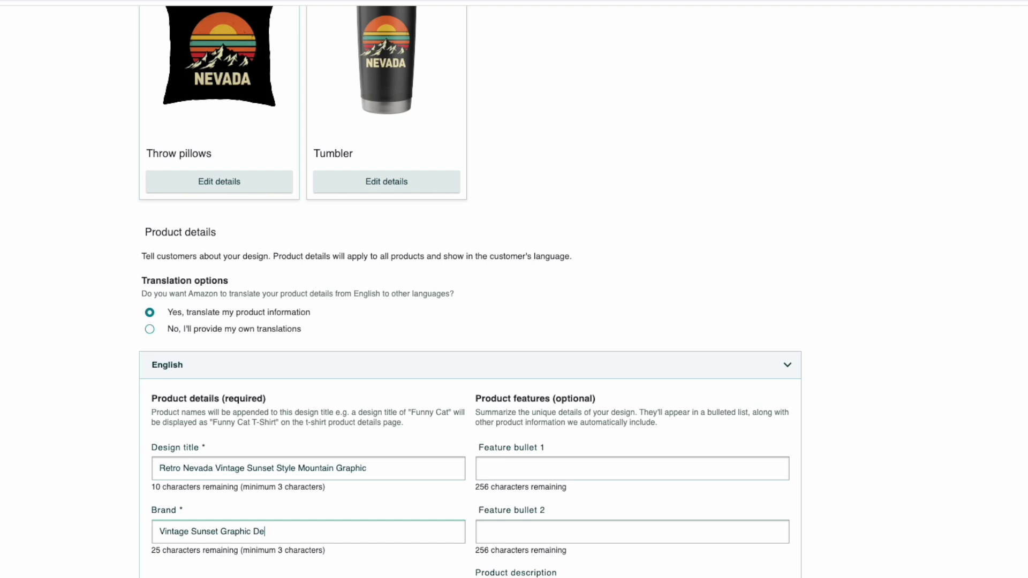
text(sign USA States)
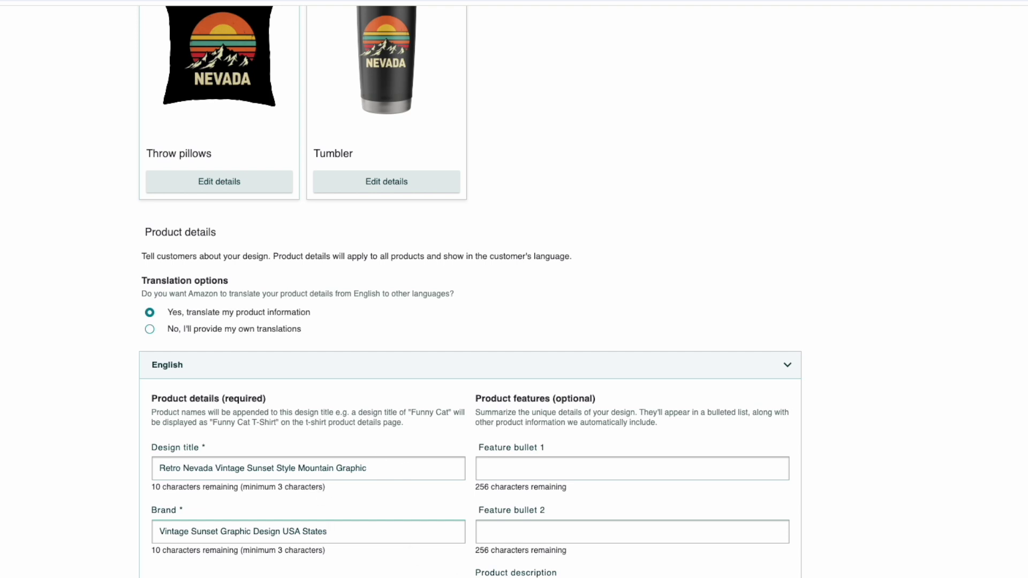
Step: Set the background color of the iPhone cases product to black
scroll(484, 359, up, 1)
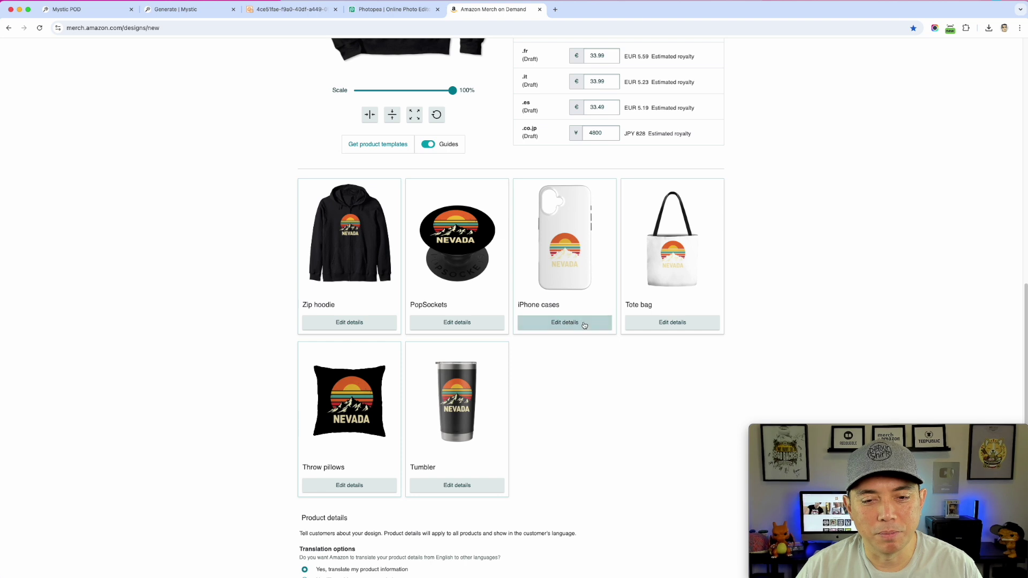
click(564, 322)
click(418, 548)
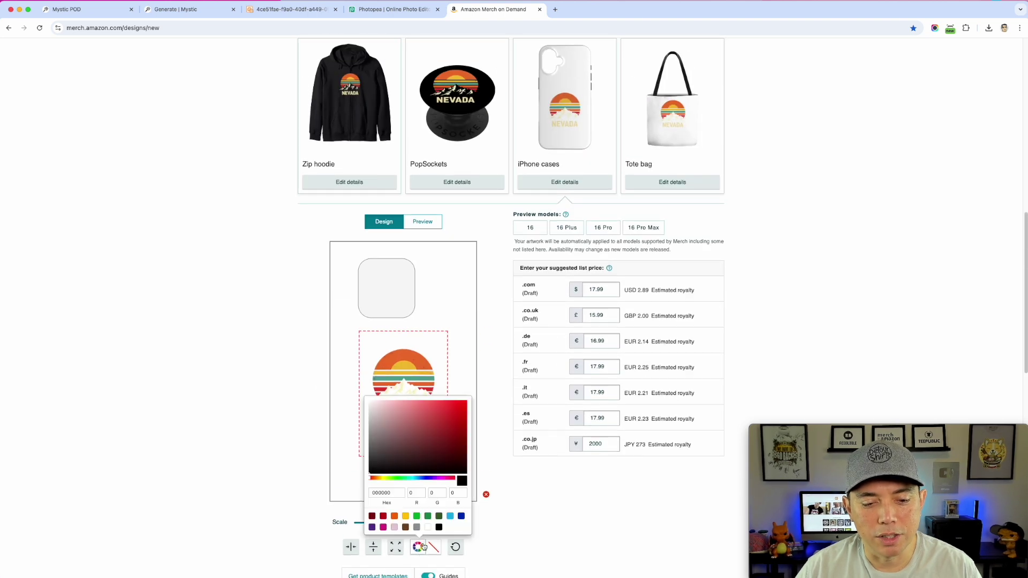
click(439, 527)
Step: Open the tote bag's details and set its background color to black
click(698, 183)
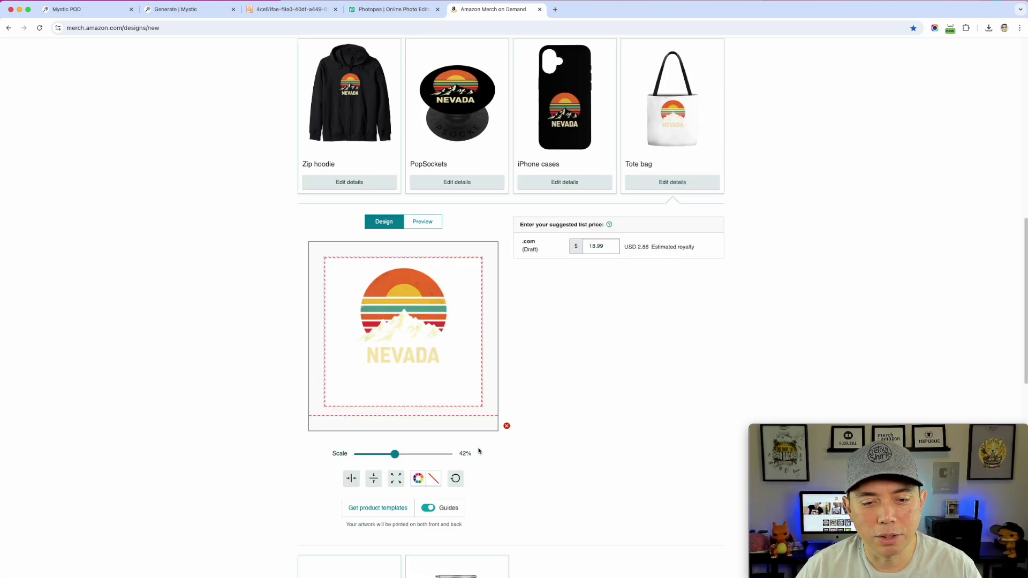
click(418, 478)
click(438, 458)
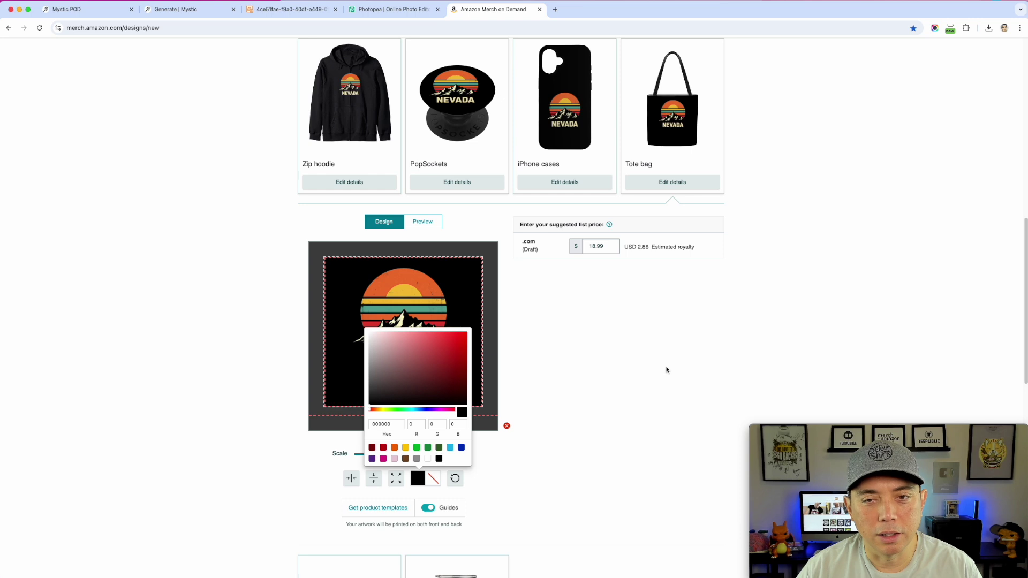
Step: Open the Premium t-shirt's details to check its fit types, colors and list price, and review the listing's product details
scroll(695, 364, up, 10)
scroll(537, 278, down, 2)
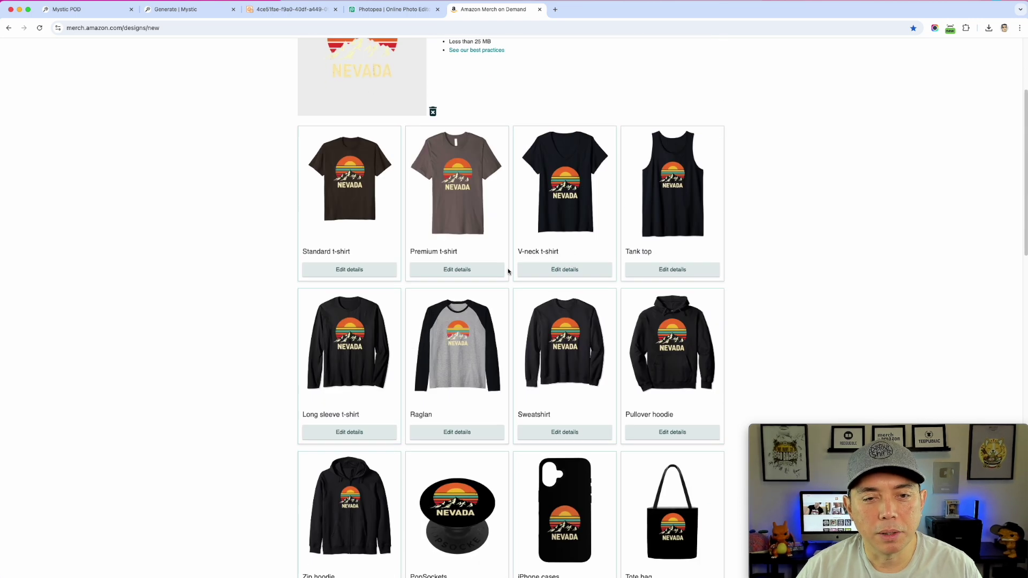
click(479, 269)
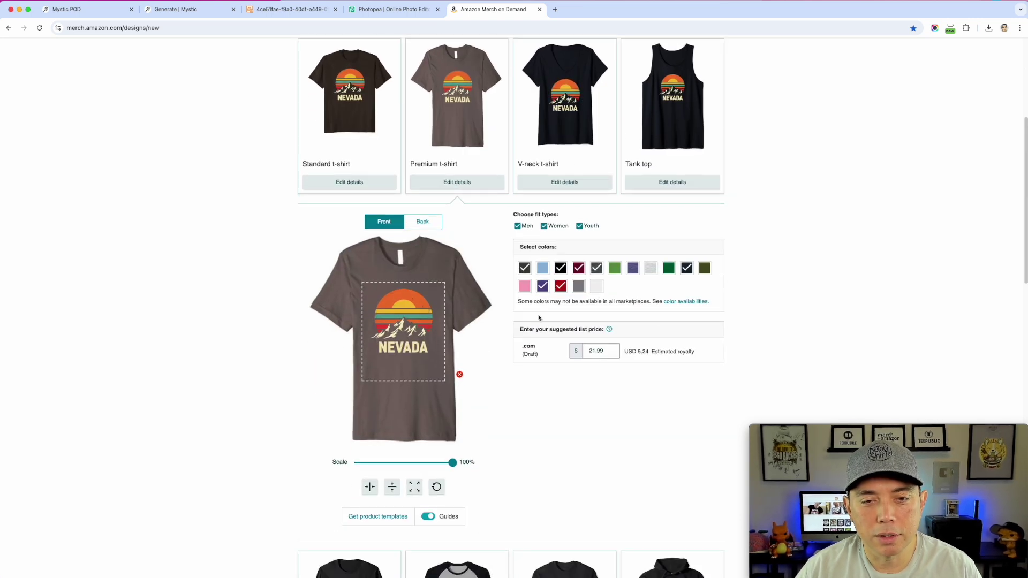
scroll(750, 214, down, 7)
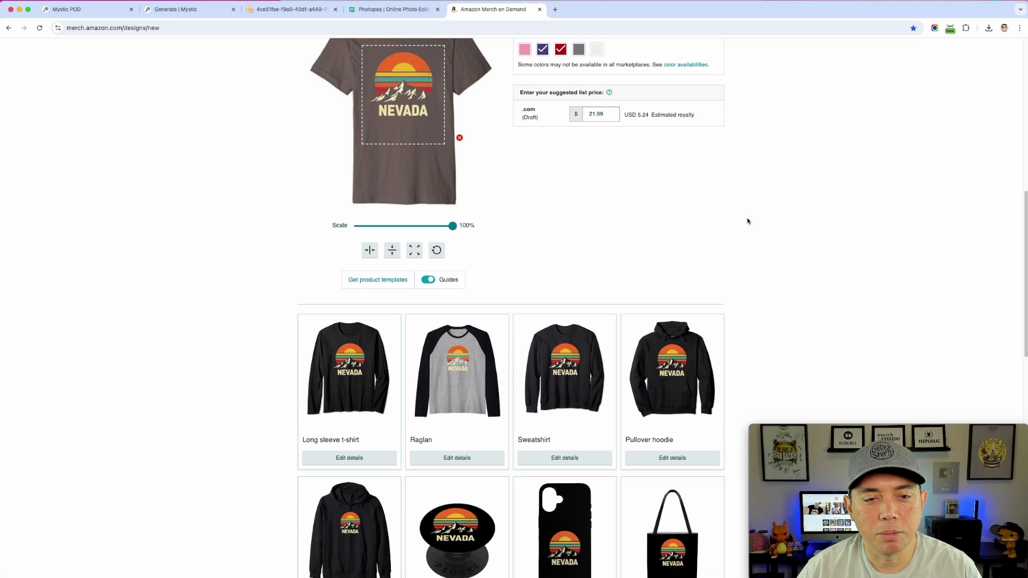
scroll(748, 228, down, 9)
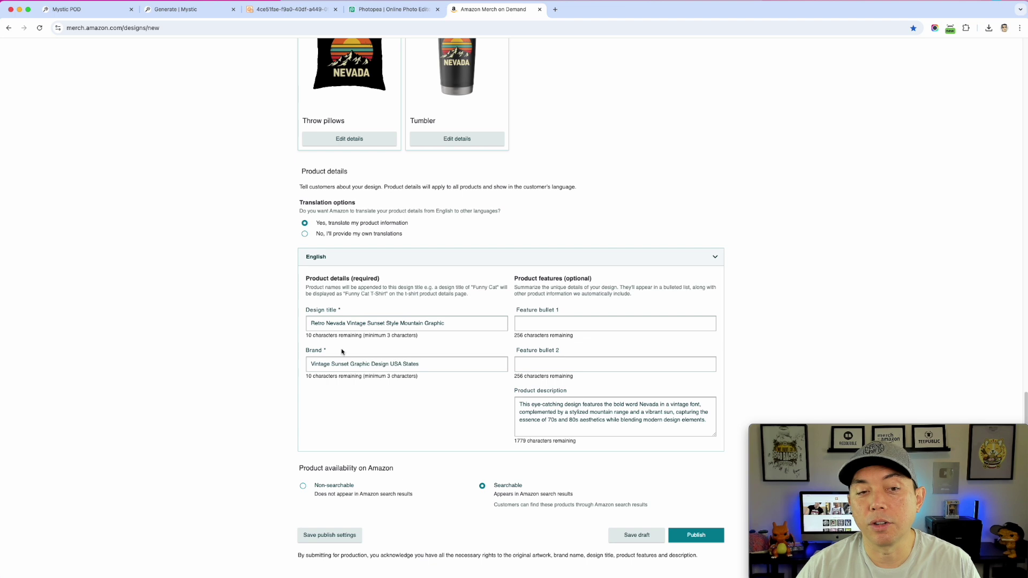
Step: Widen the Tags column to 427 pt in the Numbers spreadsheet to review the state tags, and minimize its window
key(super+Tab)
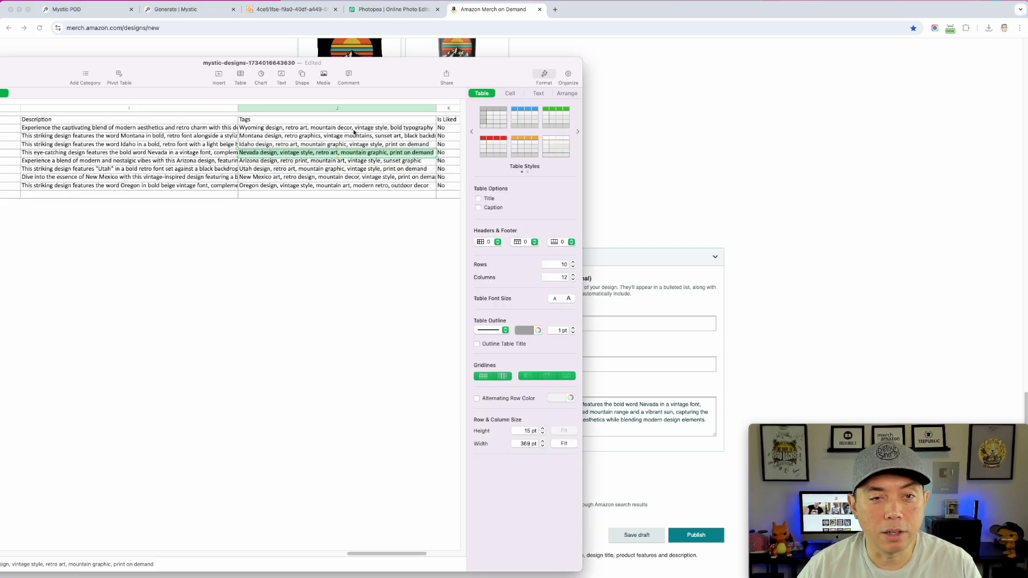
drag(435, 108, 466, 108)
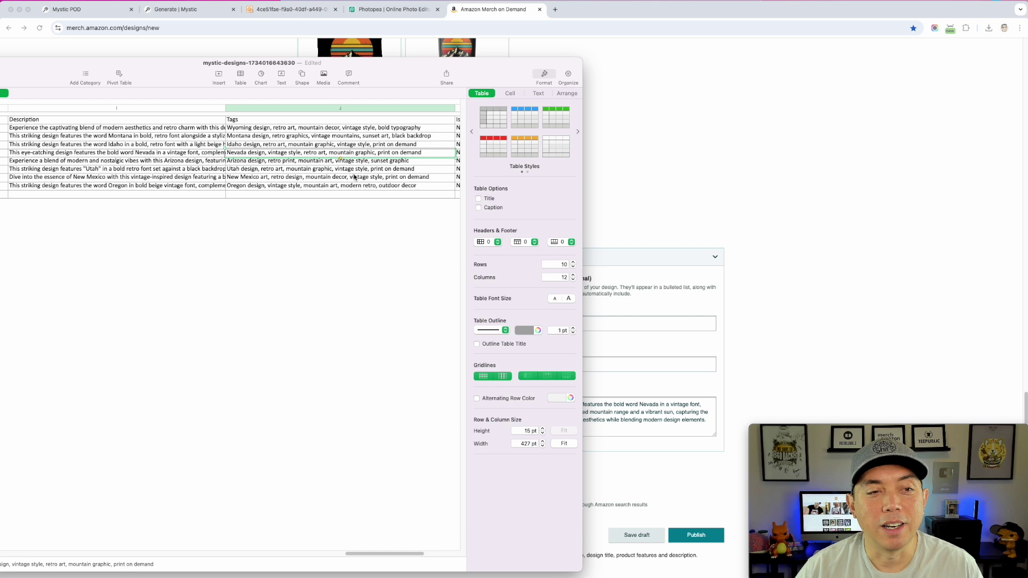
drag(160, 63, 288, 52)
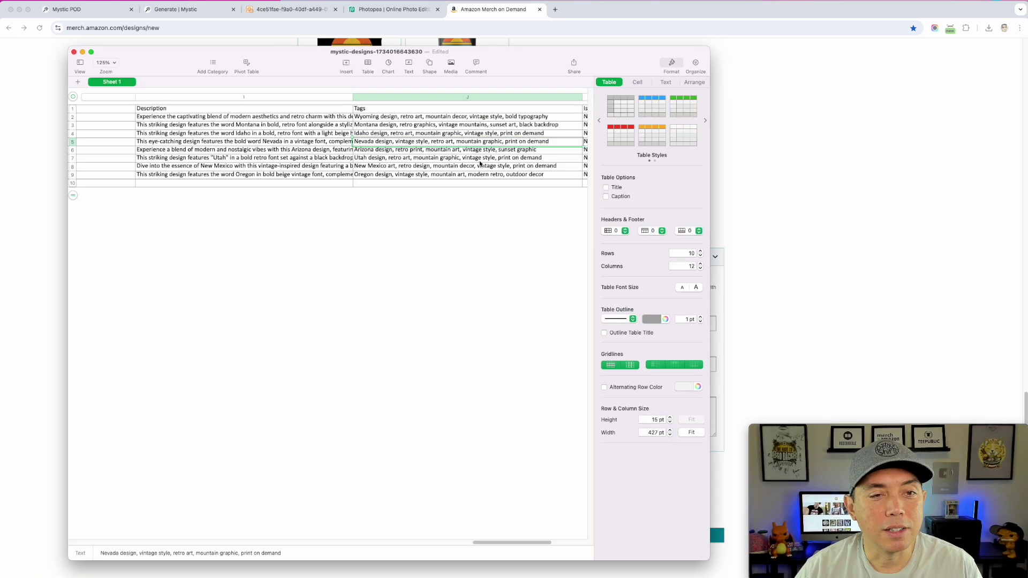
click(82, 52)
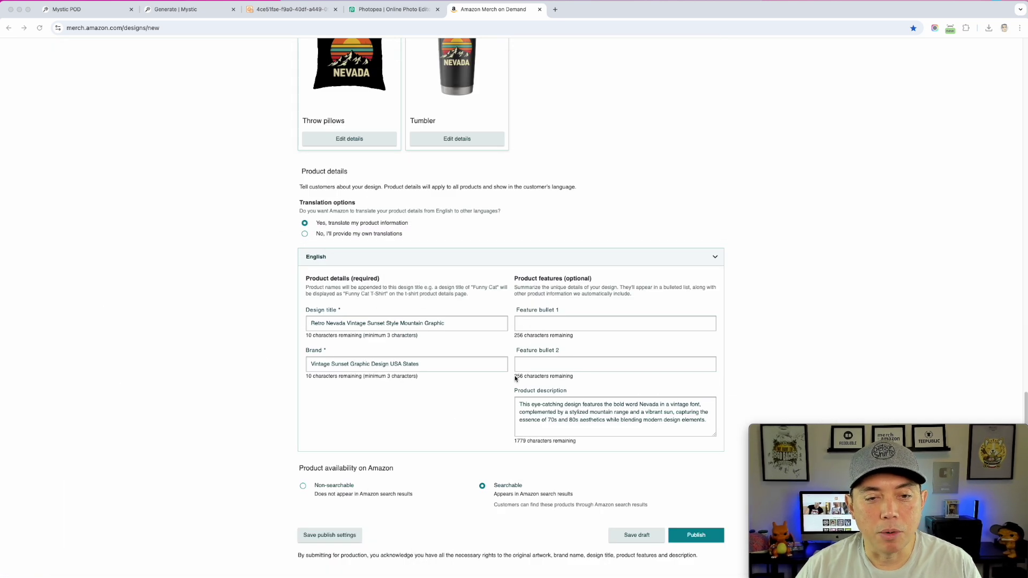
scroll(516, 378, up, 1)
scroll(472, 425, up, 9)
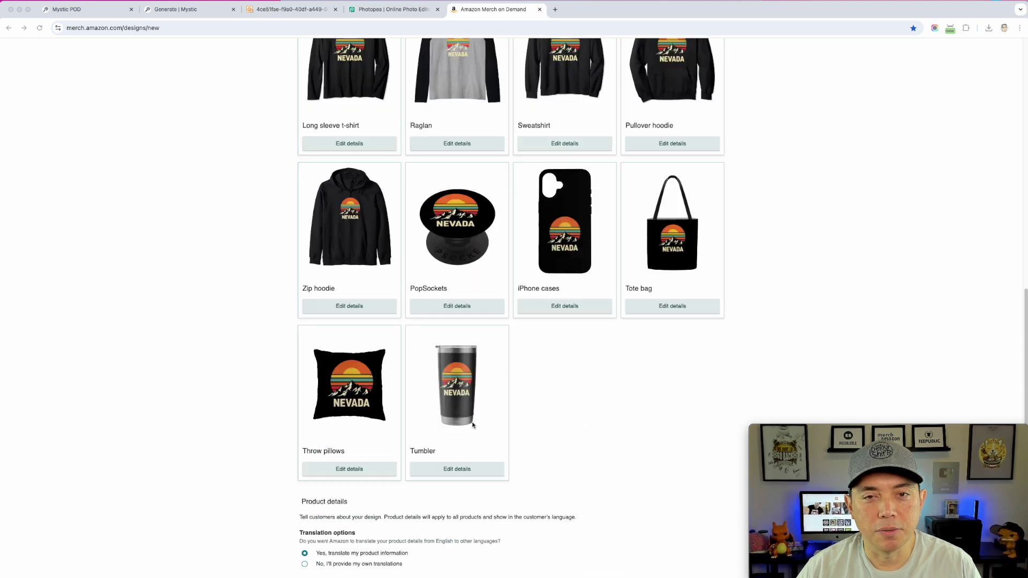
scroll(472, 425, down, 1)
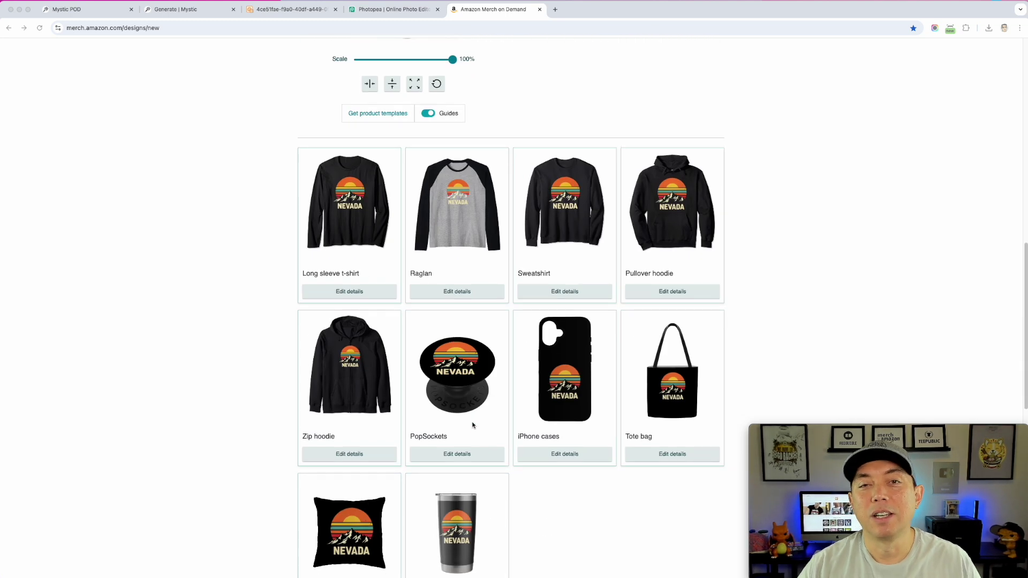